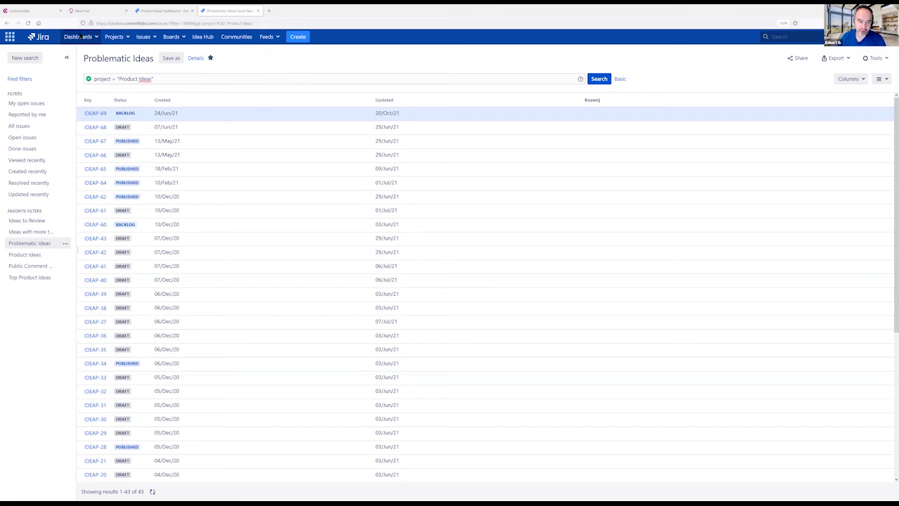
# Open the Product Ideas Dashboard in Jira and look through the project, issue and board lists.
pyautogui.click(82, 37)
pyautogui.click(91, 52)
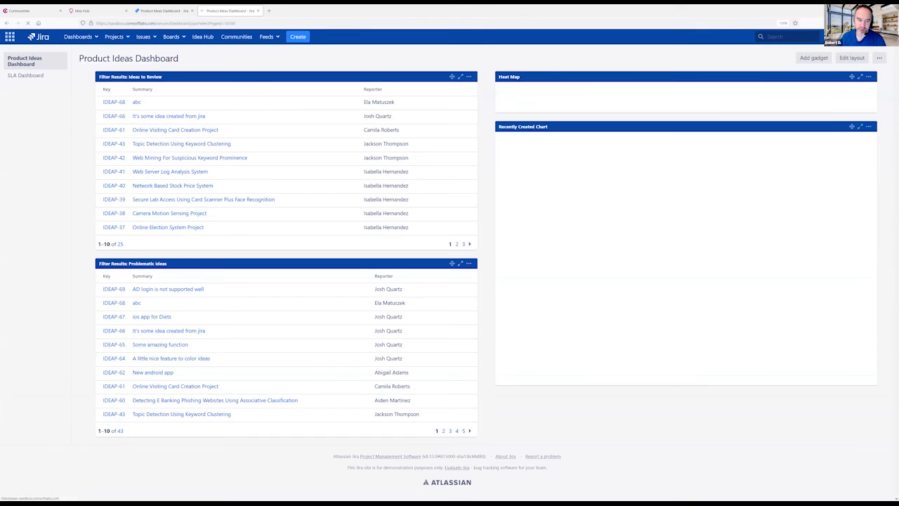
pyautogui.click(114, 36)
pyautogui.click(146, 36)
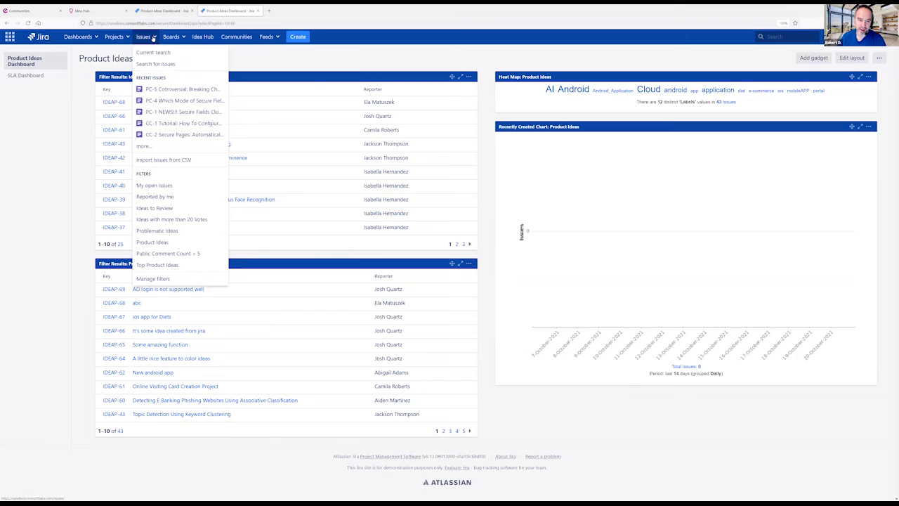
pyautogui.click(180, 37)
pyautogui.click(179, 38)
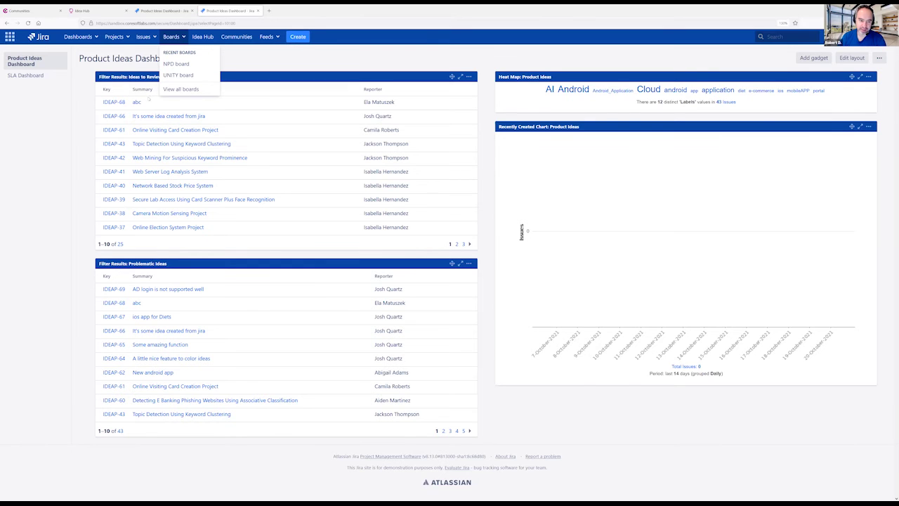
# Open the idea "abc" from the Ideas to Review results and switch to Idea Hub.
pyautogui.click(136, 103)
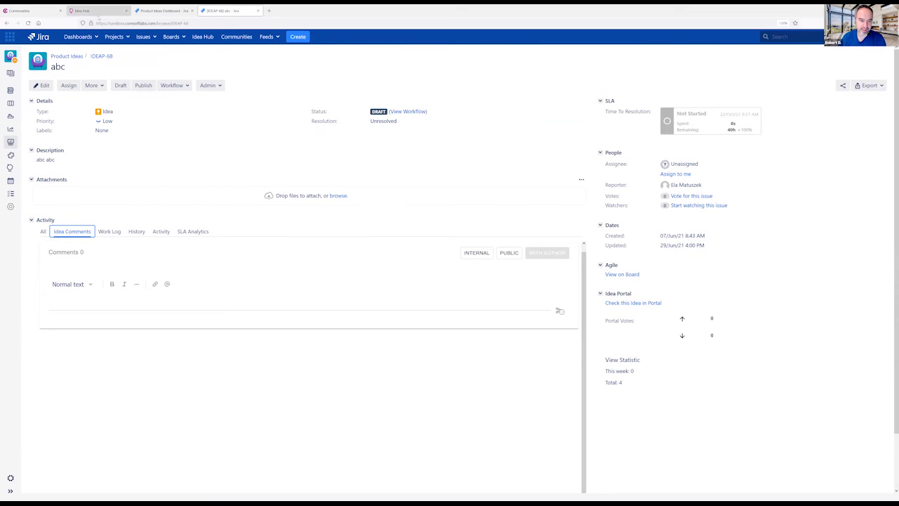
pyautogui.click(99, 11)
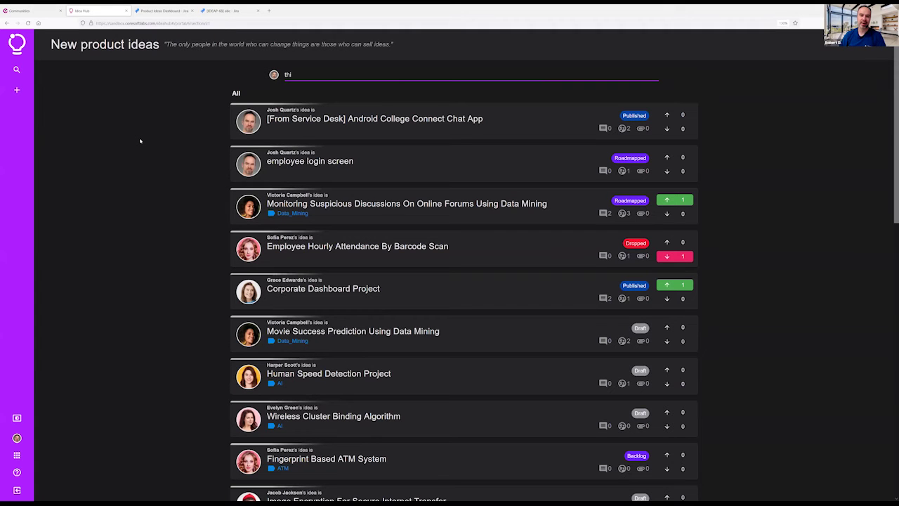
pyautogui.write('i')
pyautogui.press('BackSpace')
pyautogui.press('BackSpace')
pyautogui.press('BackSpace')
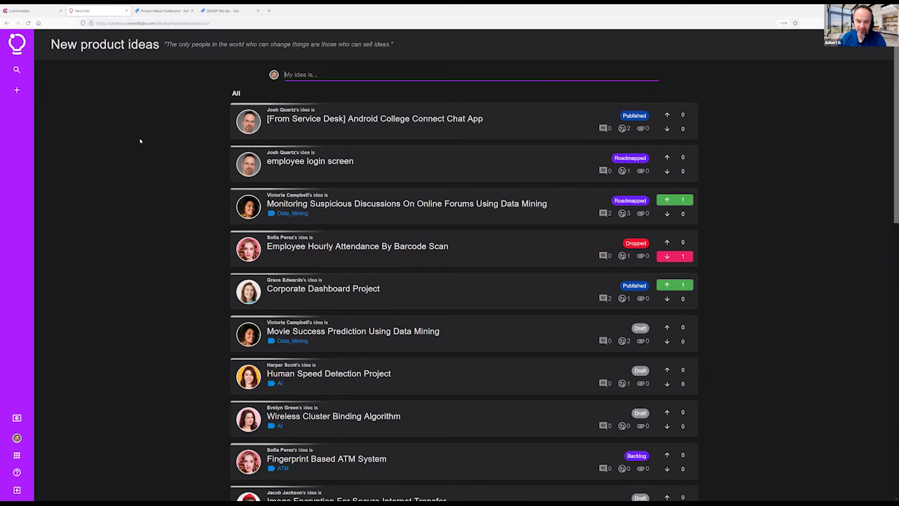
# Open the New product ideas portal from the Idea Hub home page and examine its full list of ideas.
pyautogui.hotkey('alt', 'Left')
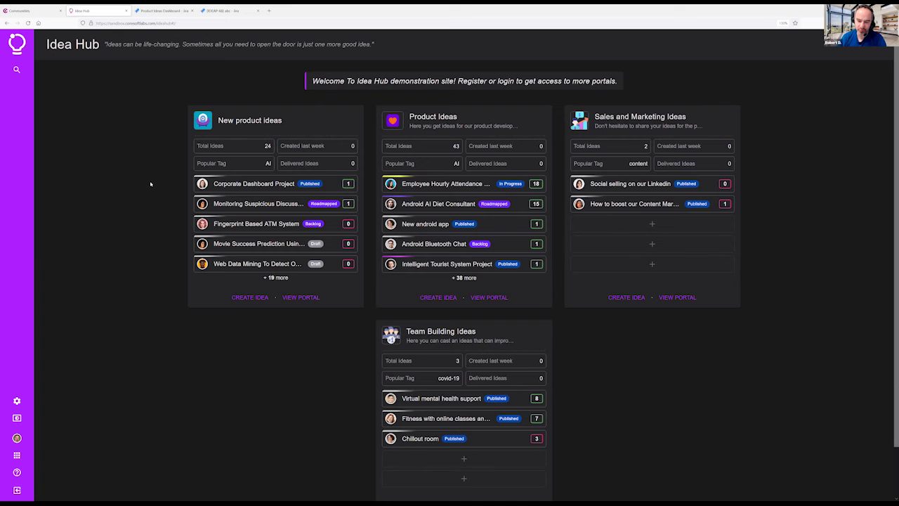
pyautogui.click(214, 125)
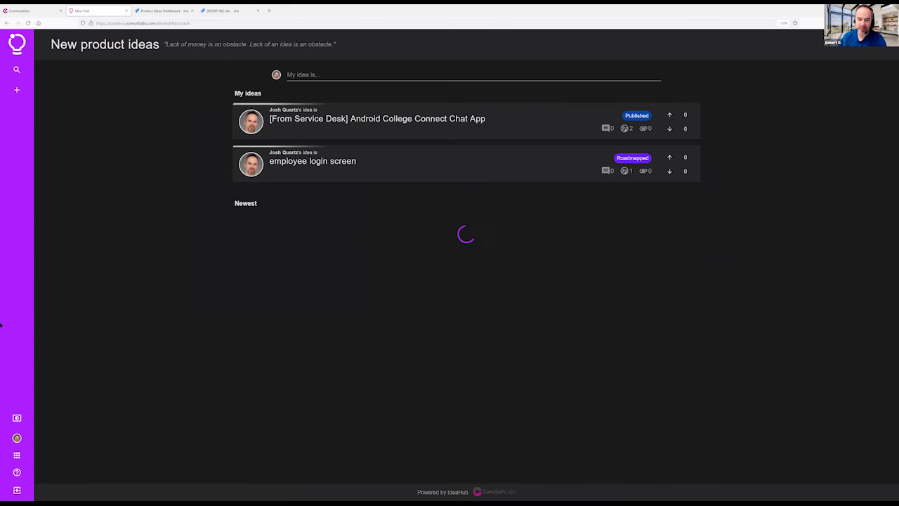
pyautogui.scroll(-3, 440, 362)
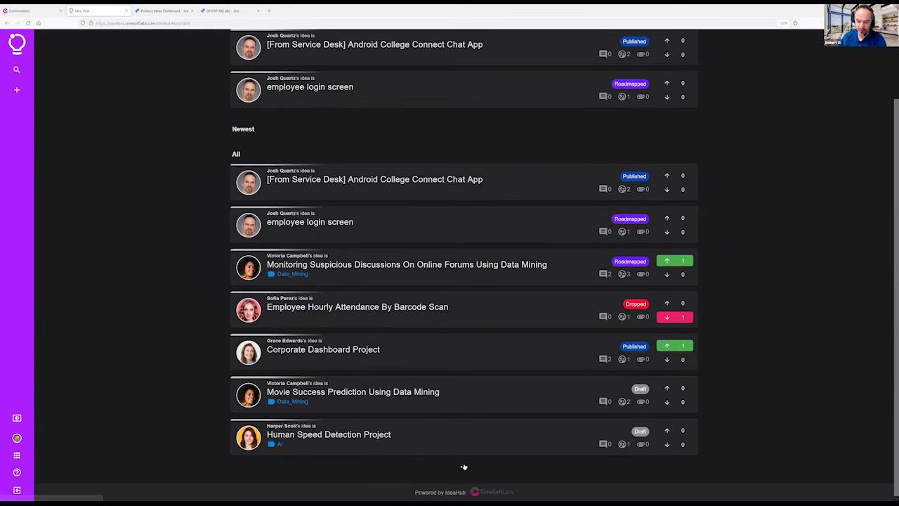
pyautogui.click(462, 467)
pyautogui.scroll(-8, 447, 341)
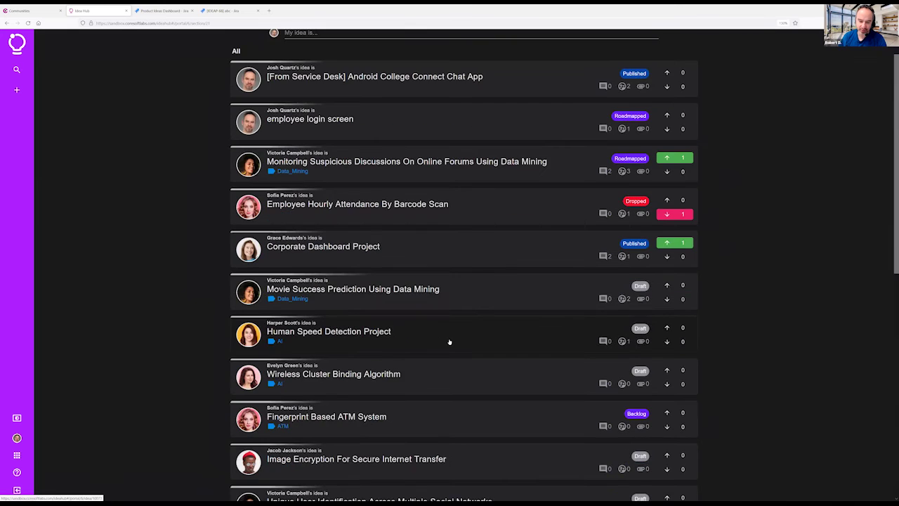
pyautogui.scroll(-4, 417, 350)
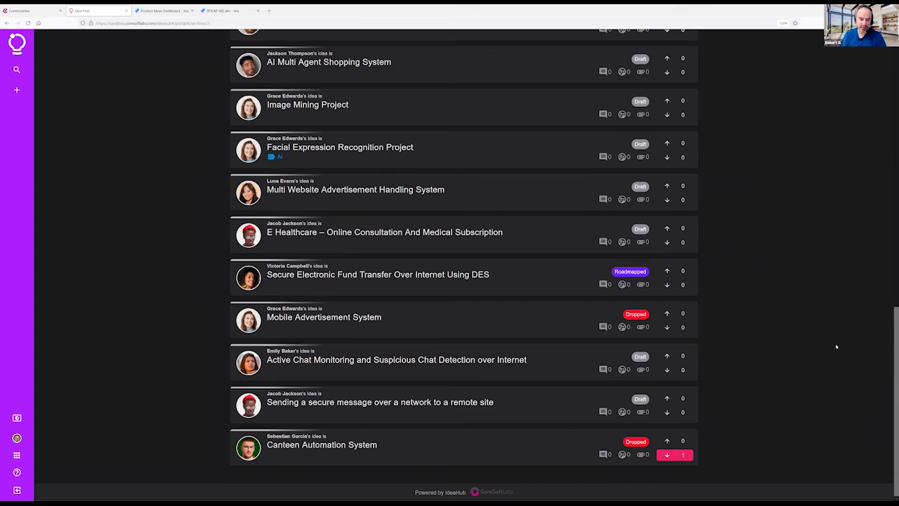
pyautogui.scroll(2, 849, 351)
pyautogui.scroll(9, 848, 351)
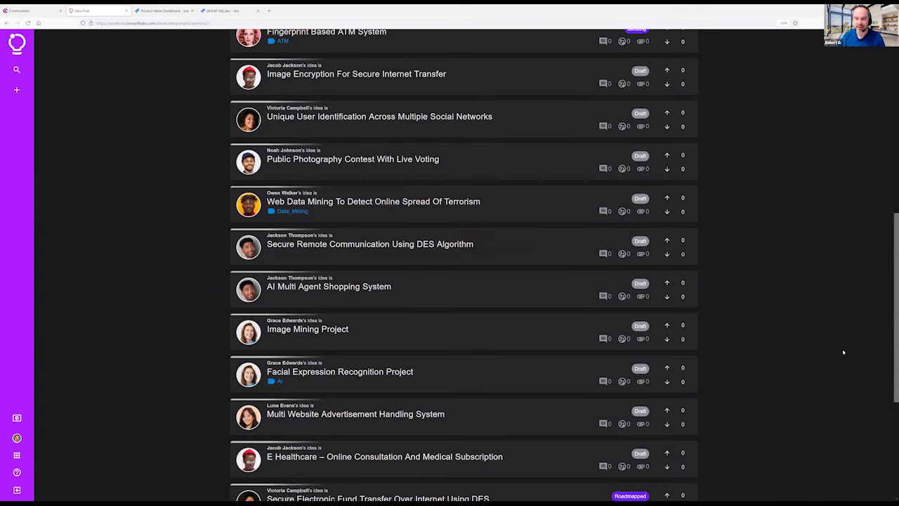
# View the Corporate Dashboard Project idea and the Monitoring Suspicious Discussions On Online Forums Using Data Mining idea from the full list.
pyautogui.click(286, 287)
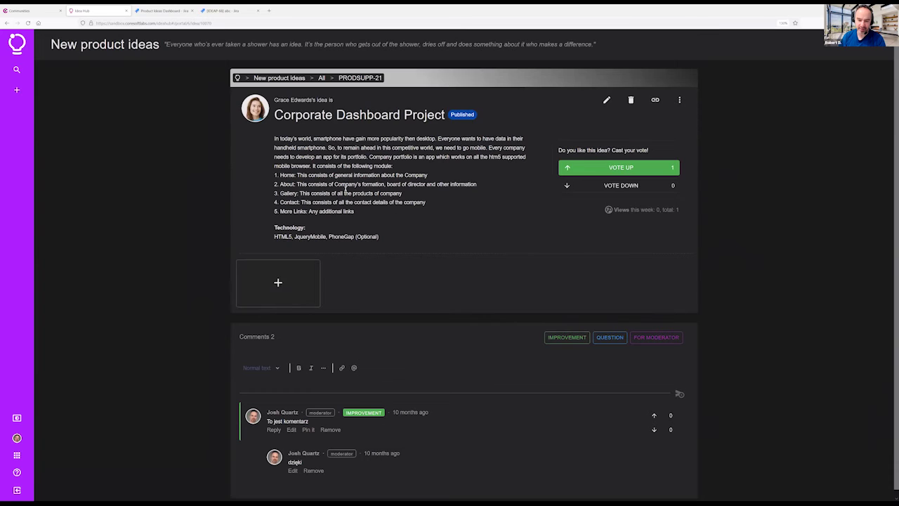
pyautogui.click(321, 78)
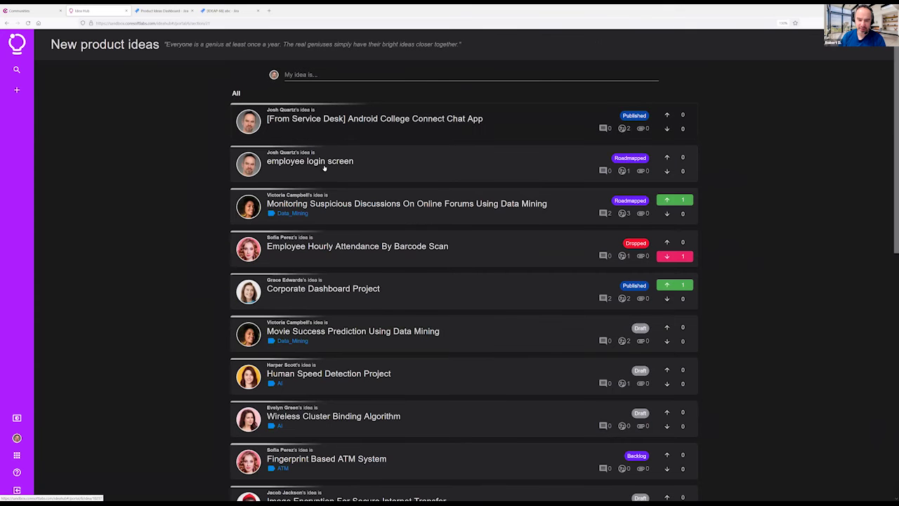
pyautogui.click(358, 207)
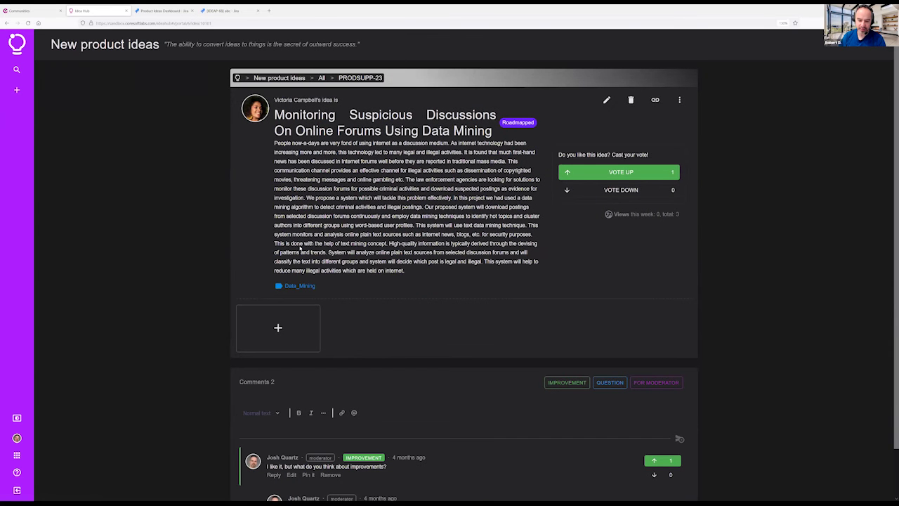
pyautogui.scroll(-1, 300, 248)
pyautogui.scroll(1, 300, 248)
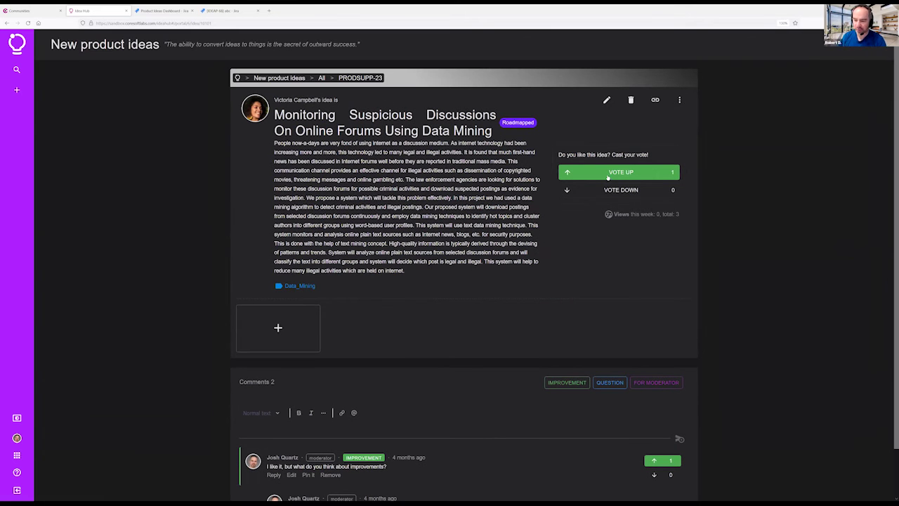
# Change the vote on the forum-monitoring idea to a down vote and back to an up vote.
pyautogui.click(618, 189)
pyautogui.click(584, 176)
# Post the reply "It's a simple reply" to the improvement comment on the forum-monitoring idea.
pyautogui.scroll(-1, 307, 443)
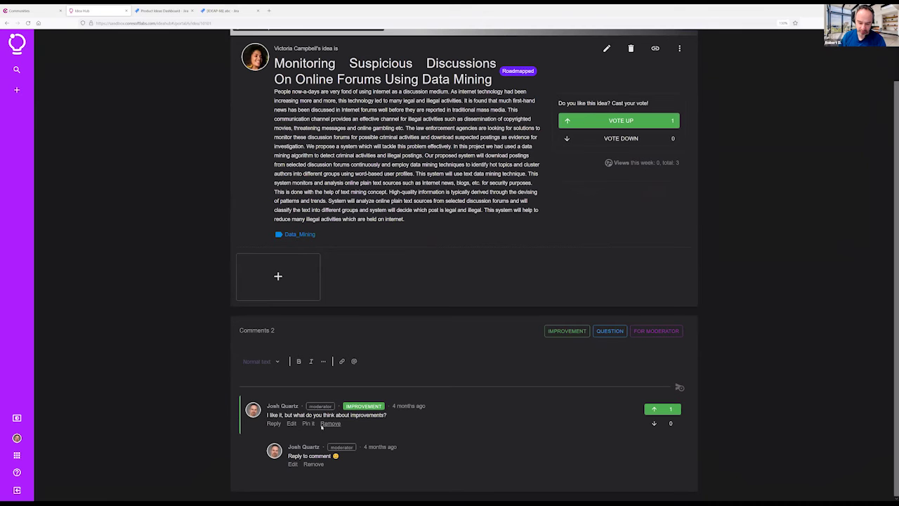
pyautogui.click(274, 424)
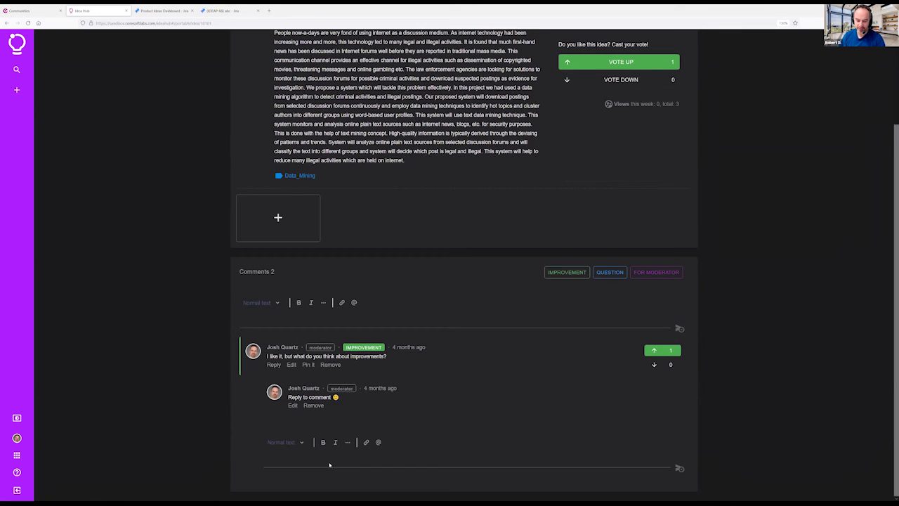
pyautogui.write("It's a simple re")
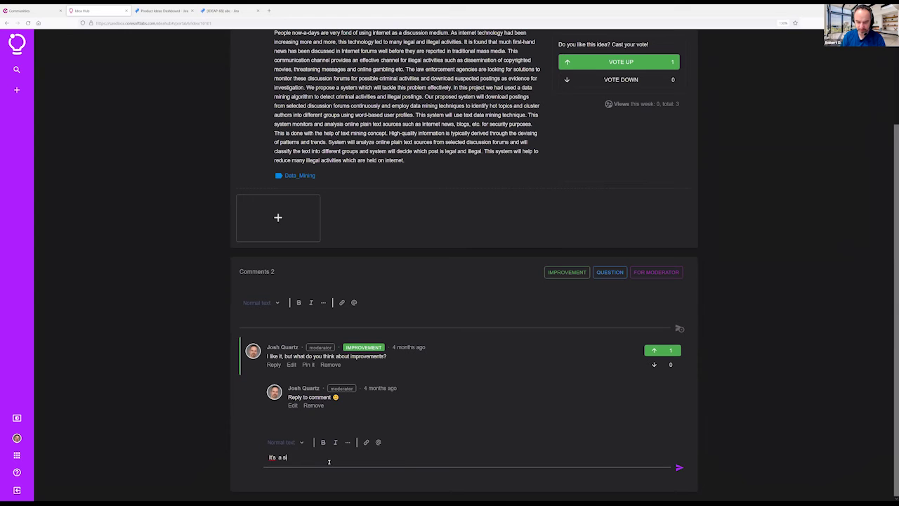
pyautogui.write('ply')
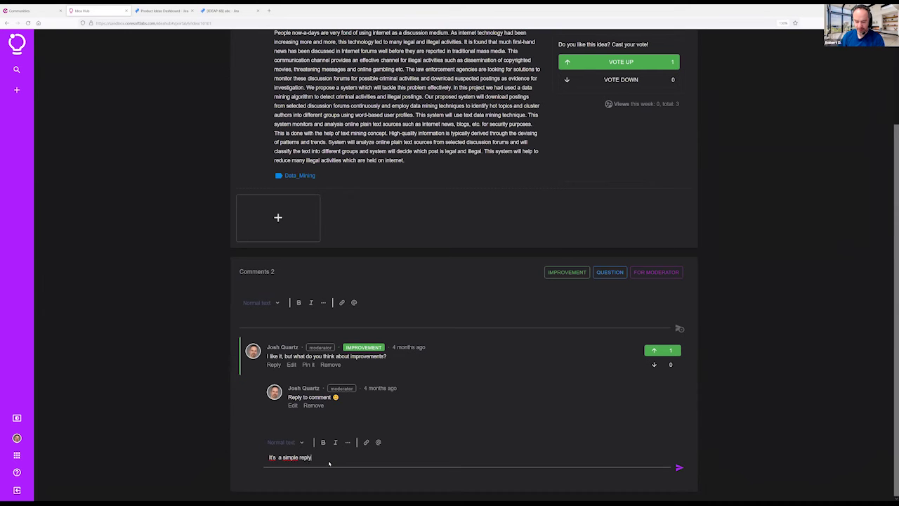
pyautogui.click(678, 468)
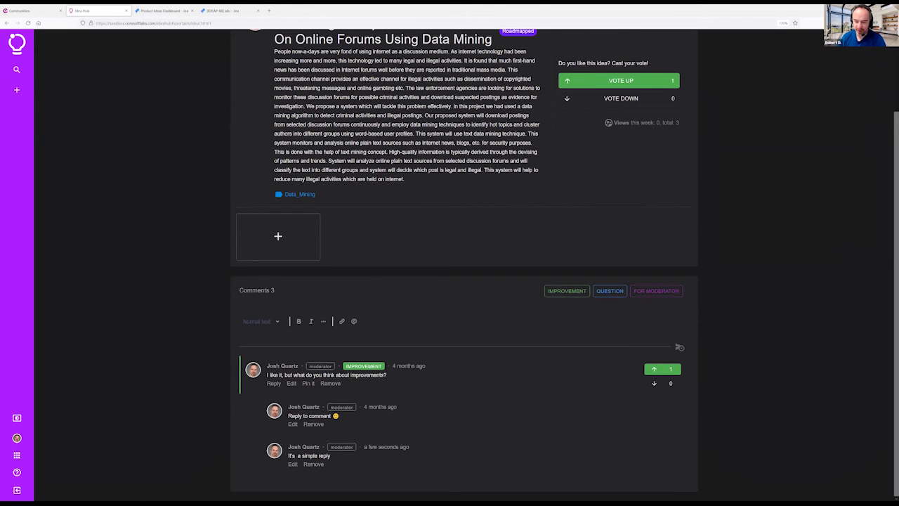
pyautogui.click(654, 382)
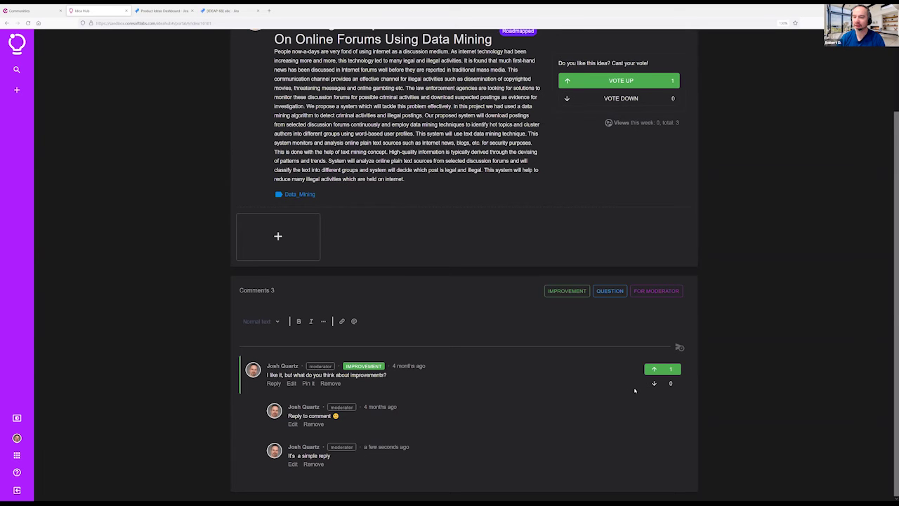
# Open the Product Ideas portal from the Idea Hub home page and look through its idea sections.
pyautogui.scroll(3, 635, 390)
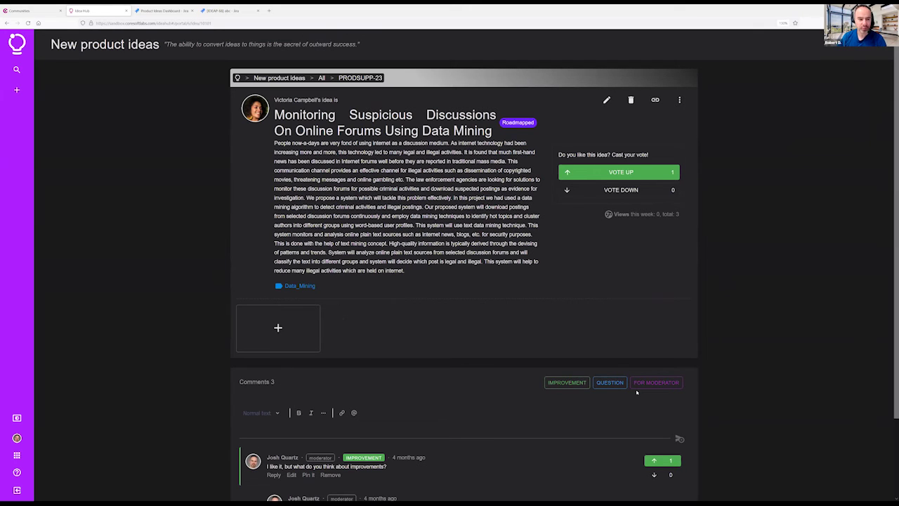
pyautogui.click(17, 45)
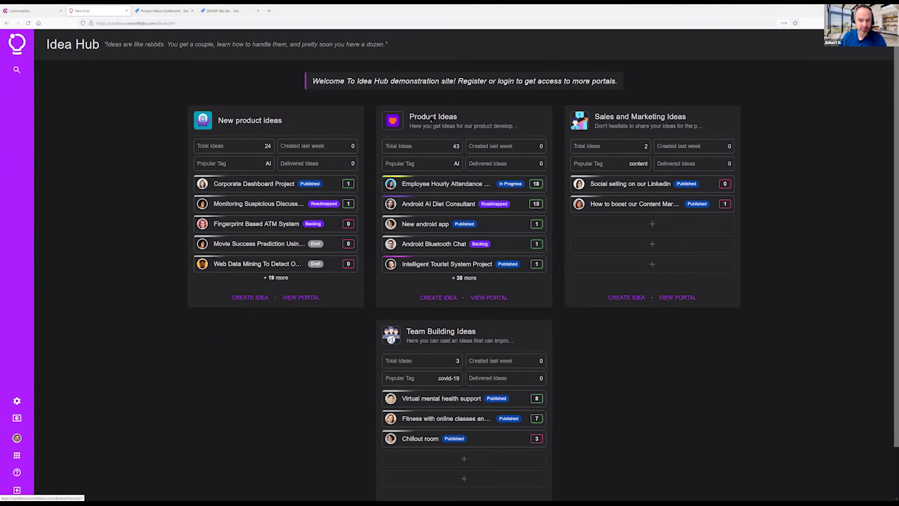
pyautogui.click(431, 120)
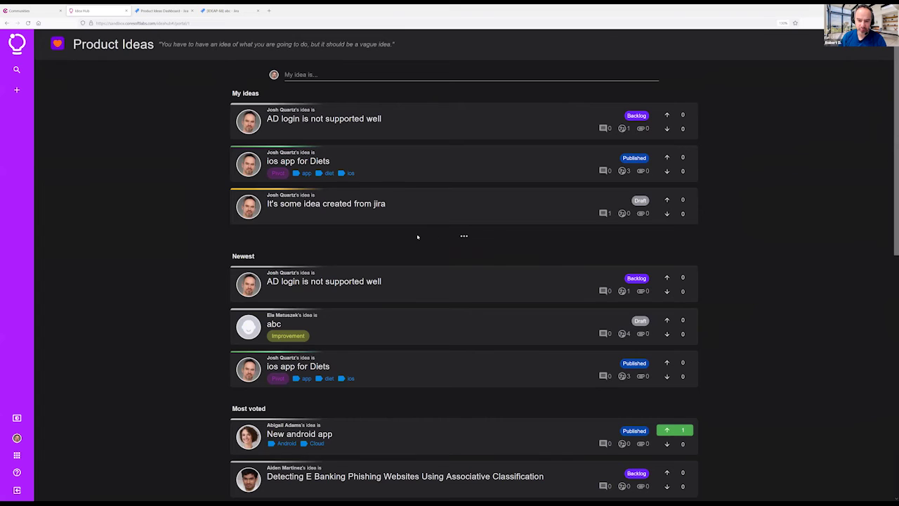
pyautogui.scroll(-3, 418, 238)
pyautogui.scroll(-5, 418, 239)
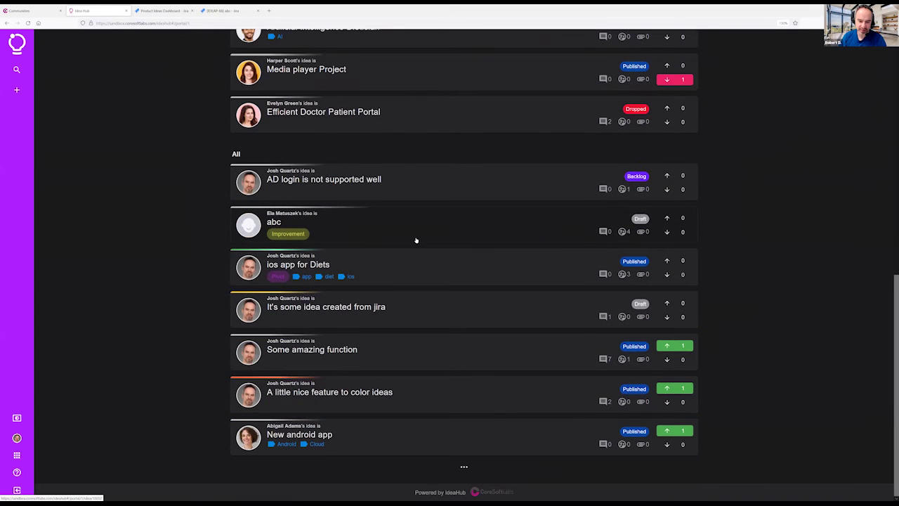
pyautogui.scroll(5, 415, 241)
pyautogui.scroll(1, 379, 267)
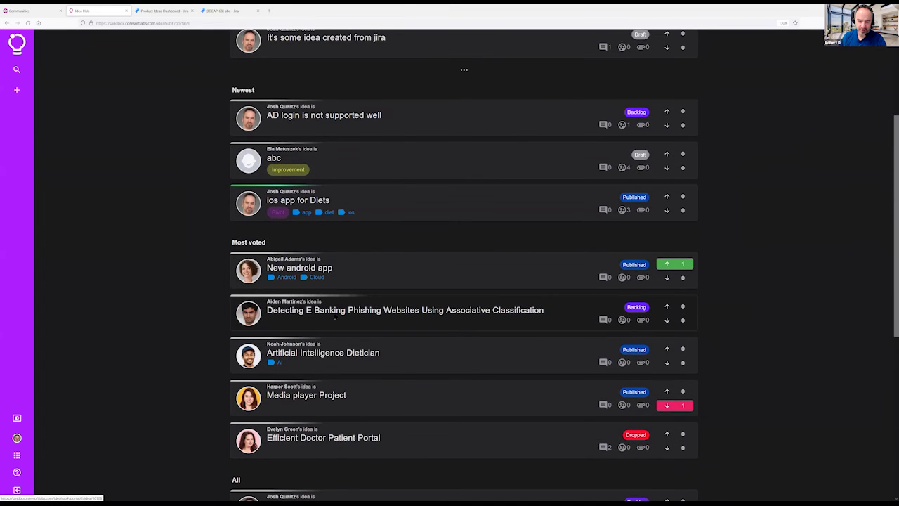
# Open the idea Detecting E Banking Phishing Websites Using Associative Classification and highlight its title and description.
pyautogui.click(335, 317)
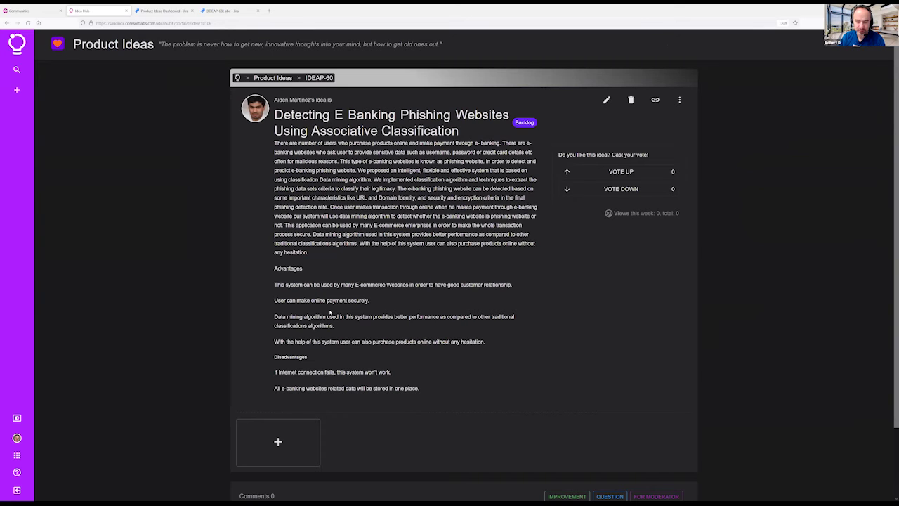
pyautogui.moveTo(275, 114); pyautogui.dragTo(534, 132)
pyautogui.moveTo(351, 160); pyautogui.dragTo(286, 398)
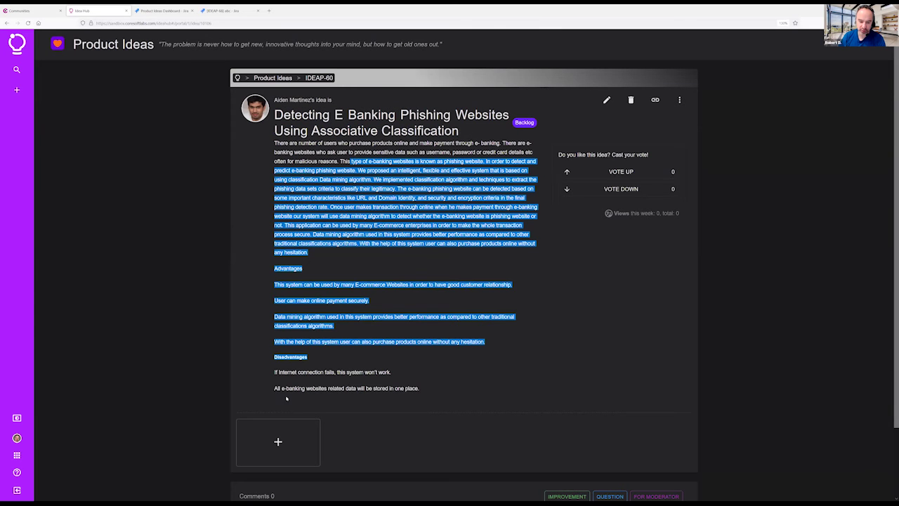
# Open the file selection for attaching a file to the phishing idea and cancel it.
pyautogui.click(279, 442)
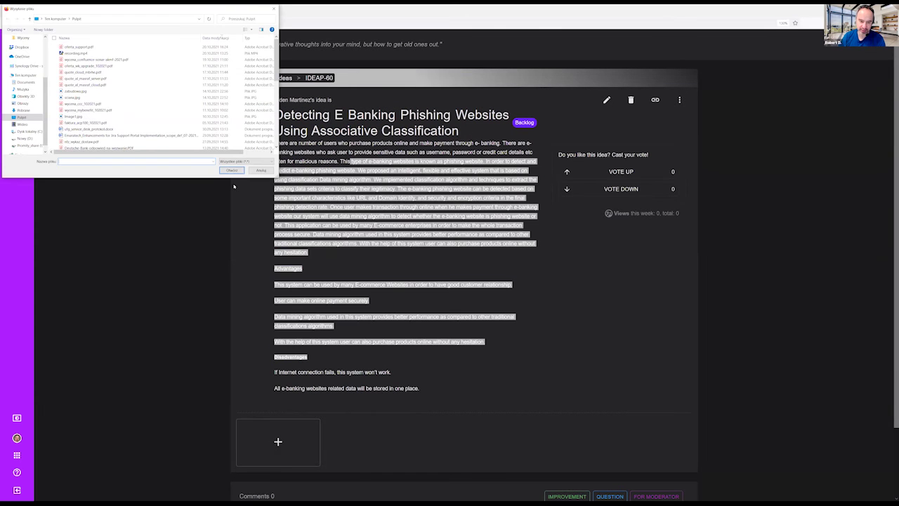
pyautogui.click(261, 170)
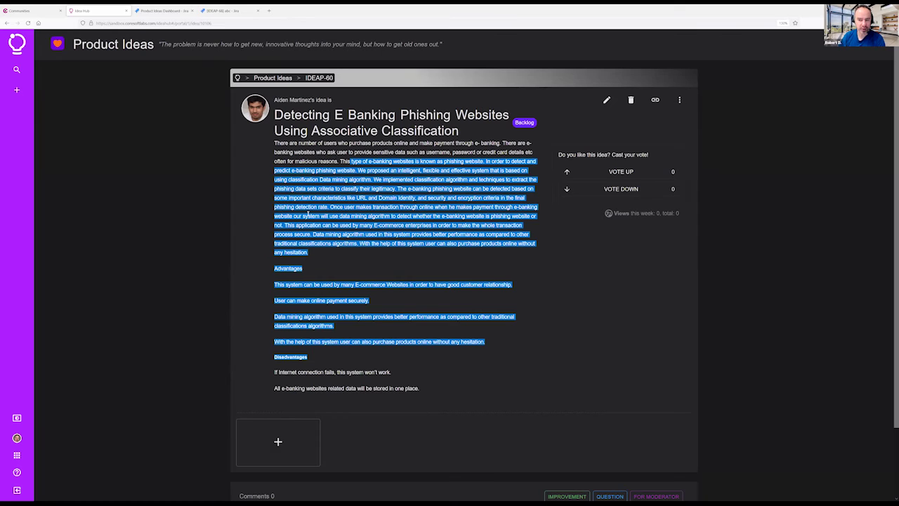
# Vote up the phishing detection idea and change the vote to a down vote.
pyautogui.click(621, 172)
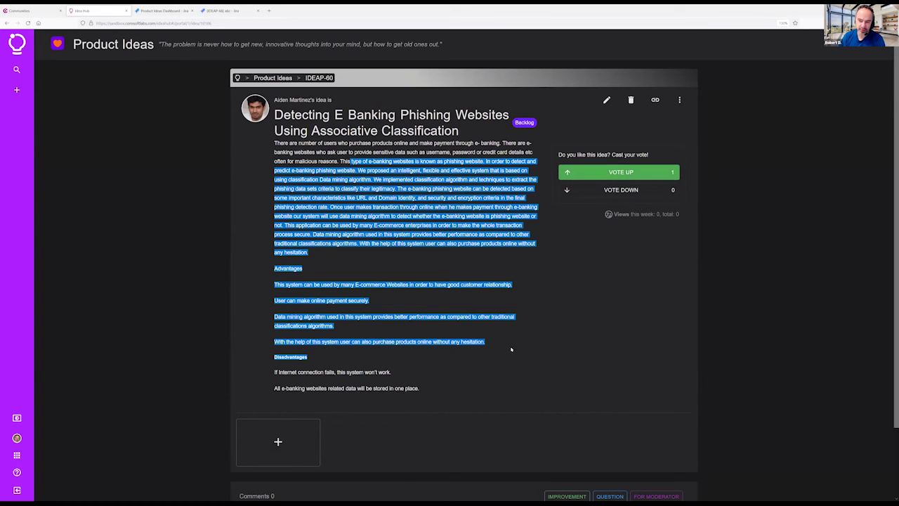
pyautogui.click(605, 191)
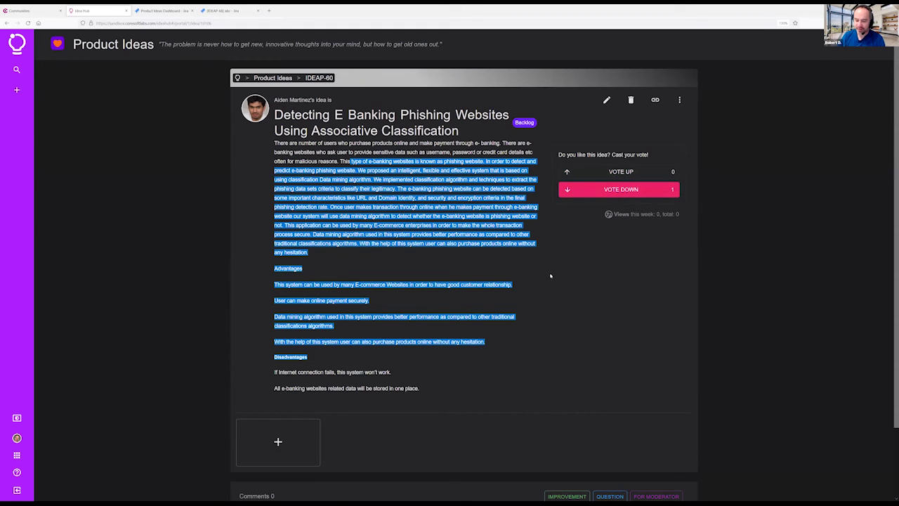
# Try the Improvement and Question types for a new comment on the phishing idea and select For Moderator.
pyautogui.scroll(-1, 551, 276)
pyautogui.tripleClick(295, 421)
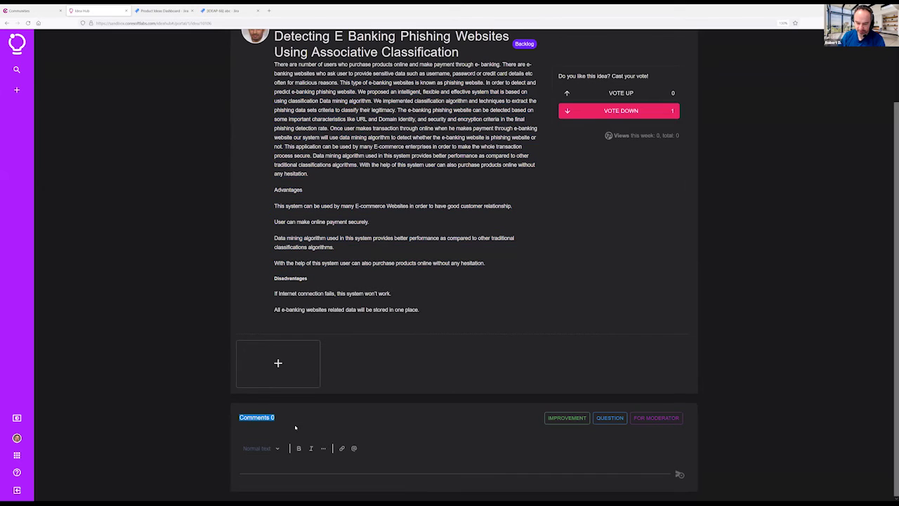
pyautogui.click(310, 427)
pyautogui.click(567, 418)
pyautogui.click(609, 418)
pyautogui.click(655, 418)
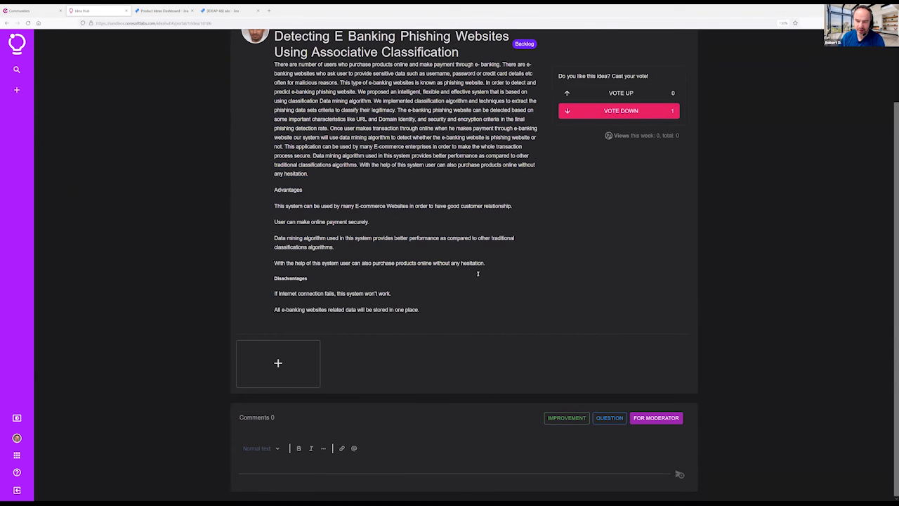
# Switch the portal to the light theme and back to the dark theme.
pyautogui.scroll(1, 478, 274)
pyautogui.scroll(-1, 480, 274)
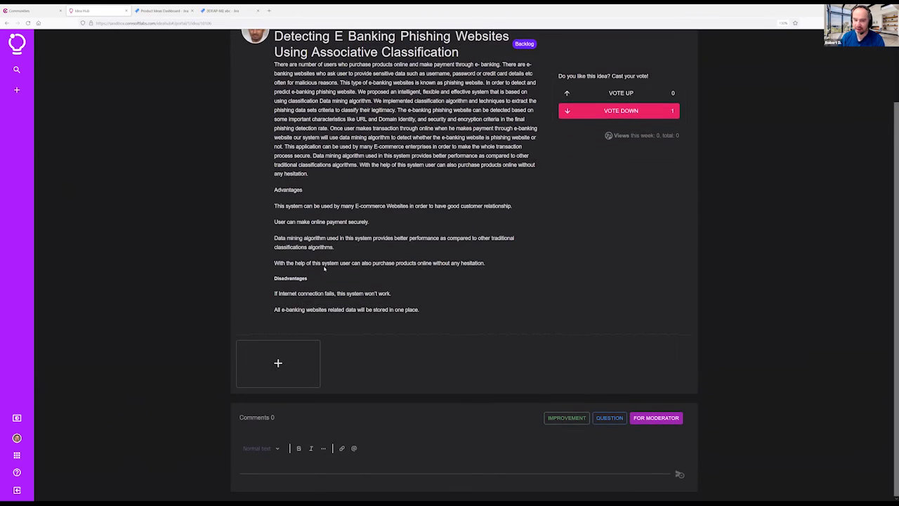
pyautogui.click(17, 418)
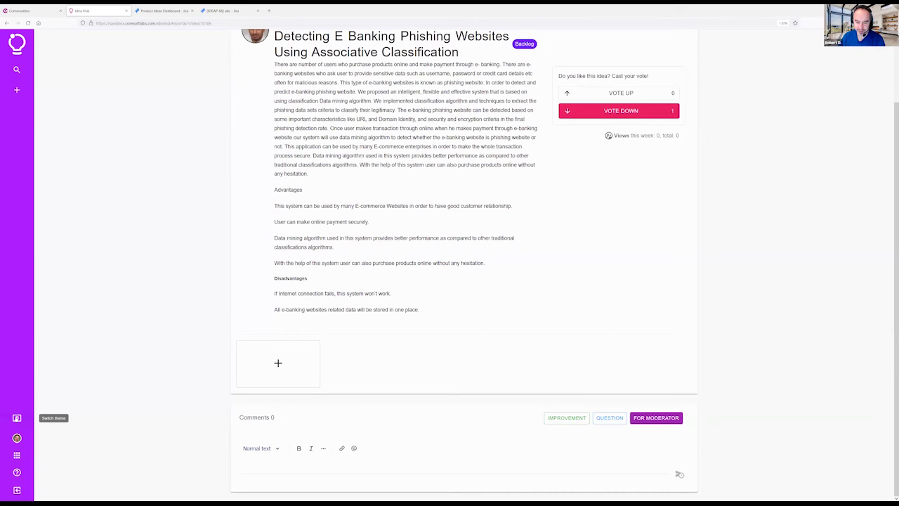
pyautogui.click(17, 418)
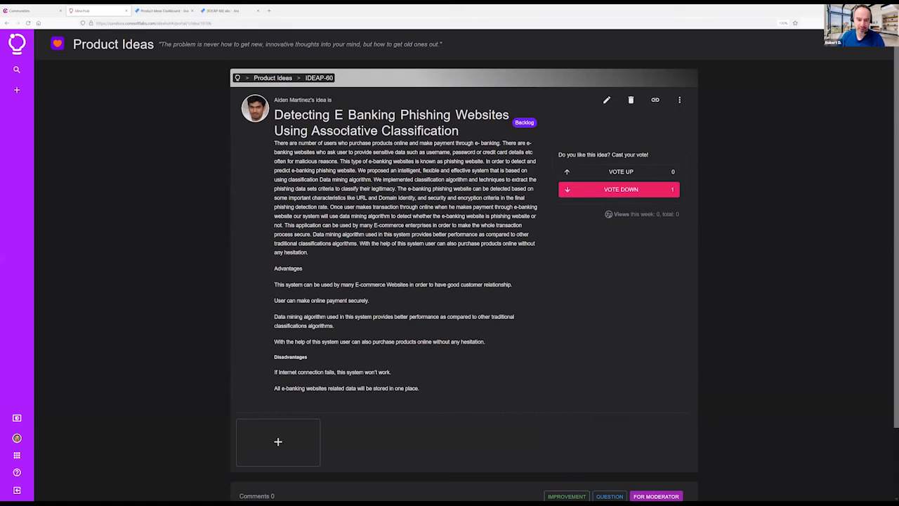
# Return to the Product Ideas portal, look up ideas similar to "ai software" and view Online Ebook Maker Project.
pyautogui.click(276, 78)
pyautogui.click(330, 79)
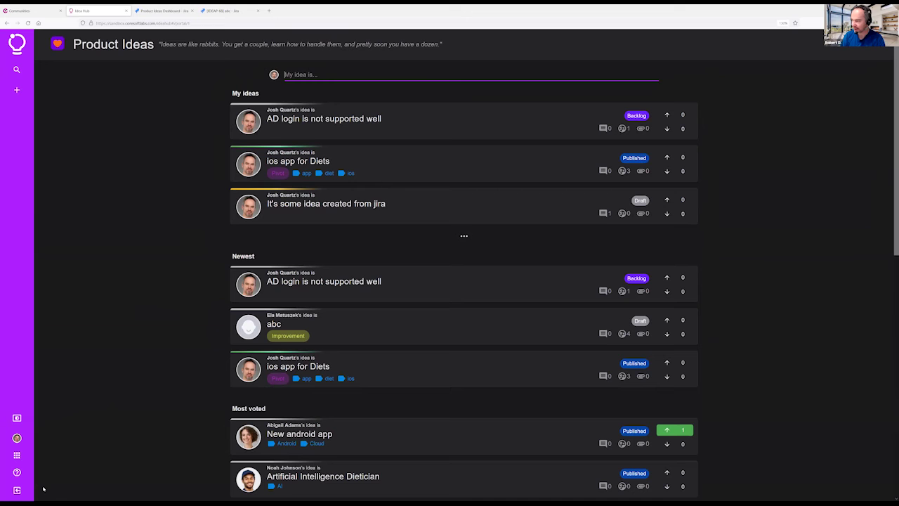
pyautogui.write('ai software')
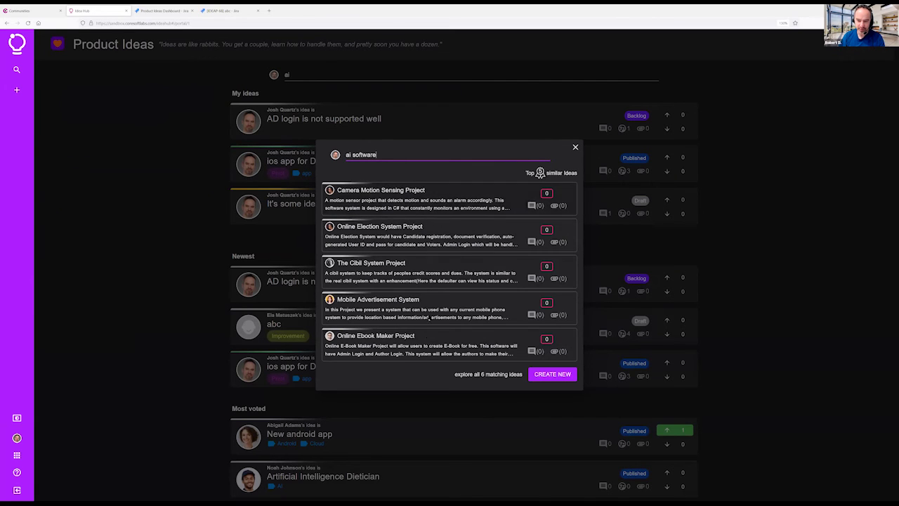
pyautogui.click(429, 352)
pyautogui.scroll(-2, 412, 298)
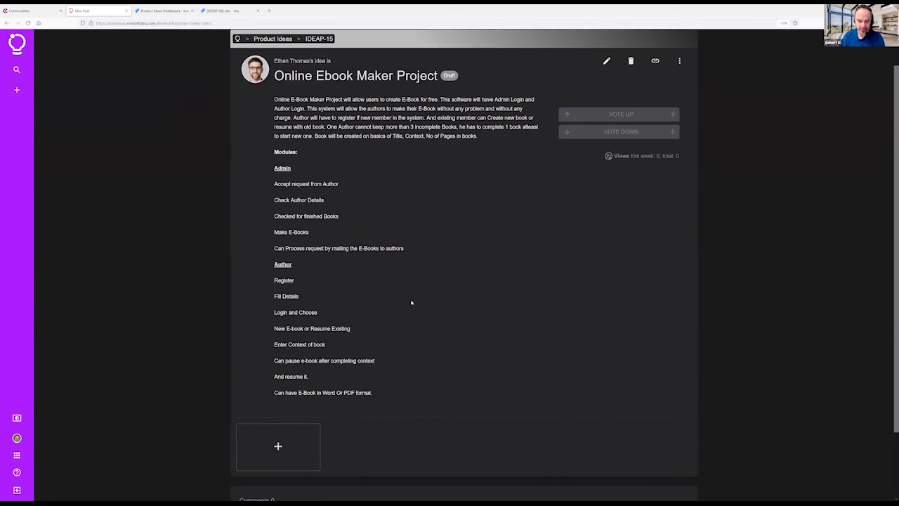
pyautogui.scroll(2, 412, 303)
# Go back to the Product Ideas portal, open a blank new idea form and leave it without creating anything.
pyautogui.click(268, 78)
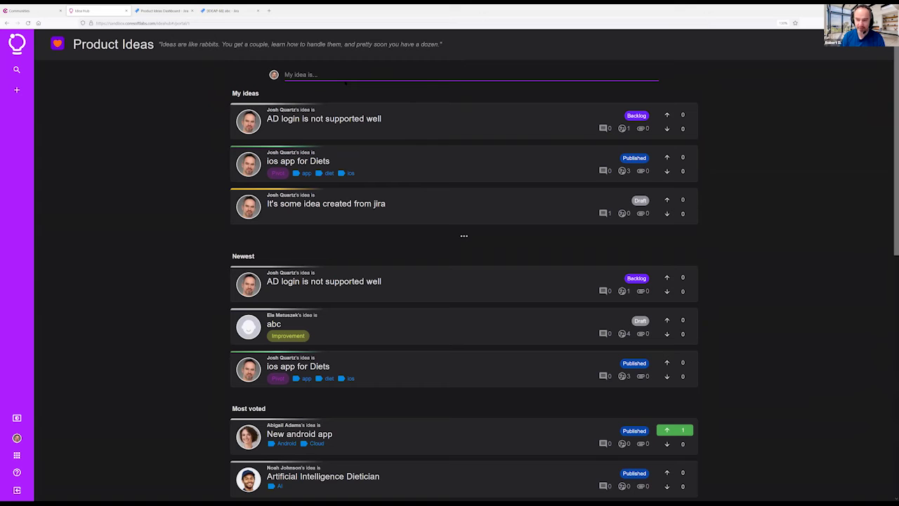
pyautogui.click(17, 90)
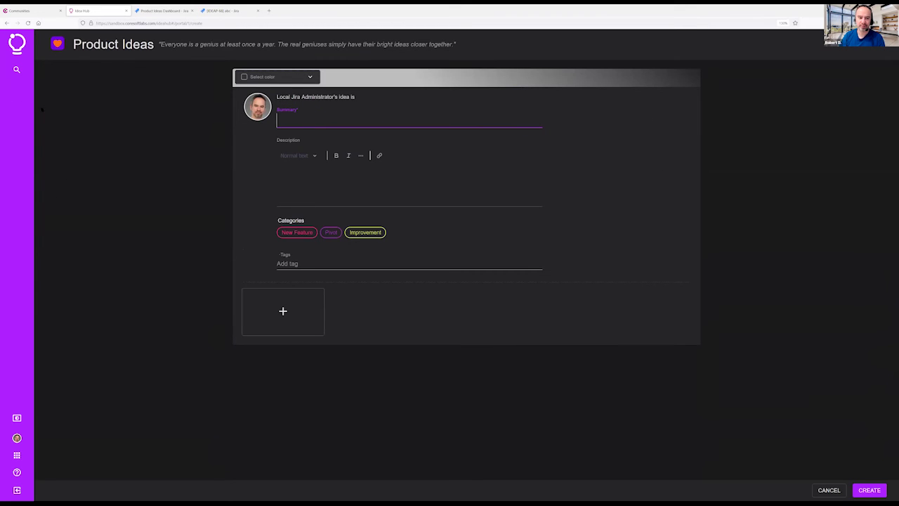
pyautogui.click(79, 45)
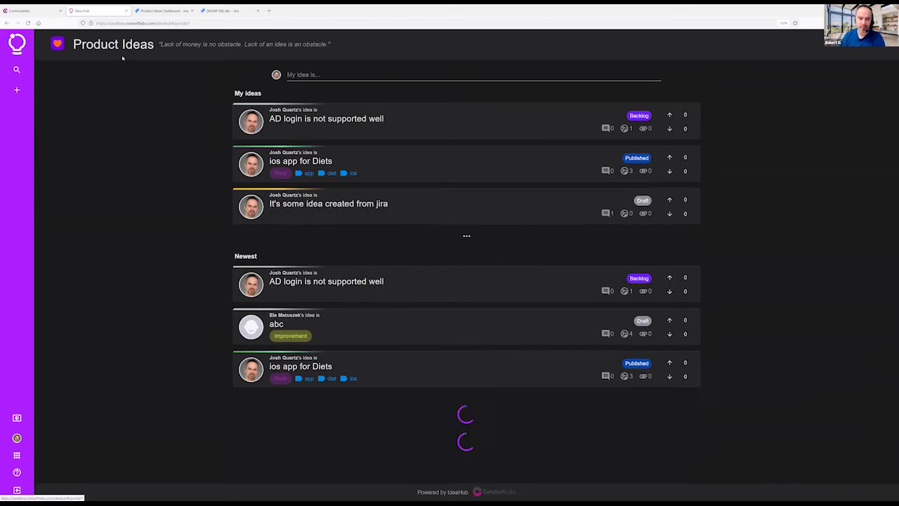
# Enter "ai software" as an idea on the Product Ideas portal and choose to create it as a new idea.
pyautogui.click(368, 77)
pyautogui.write('as')
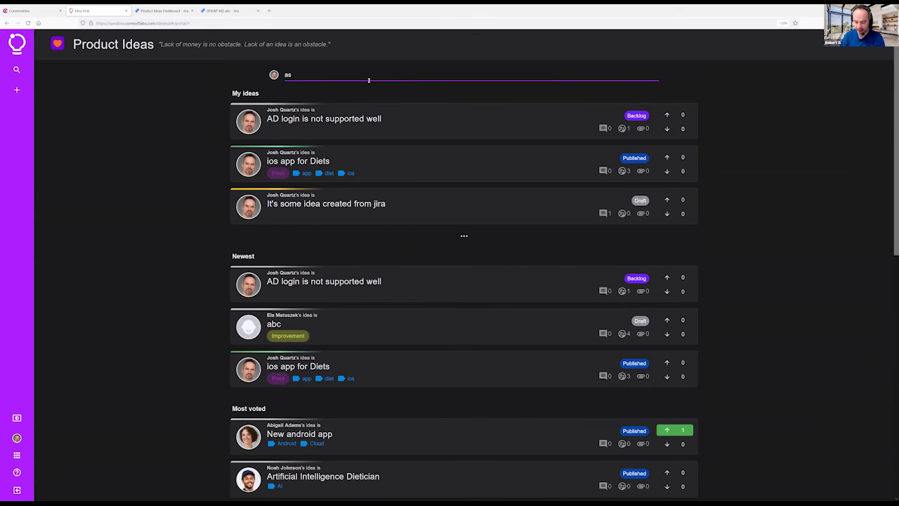
pyautogui.press('Return')
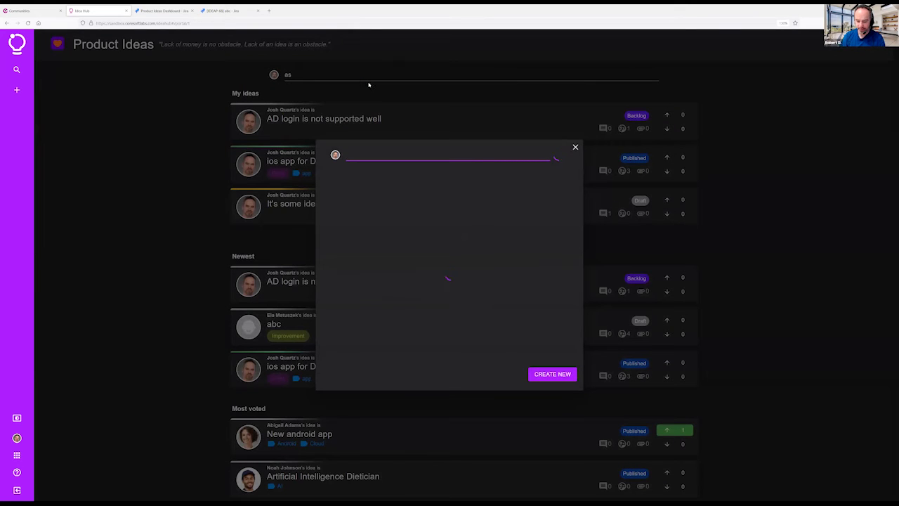
pyautogui.write('ai software')
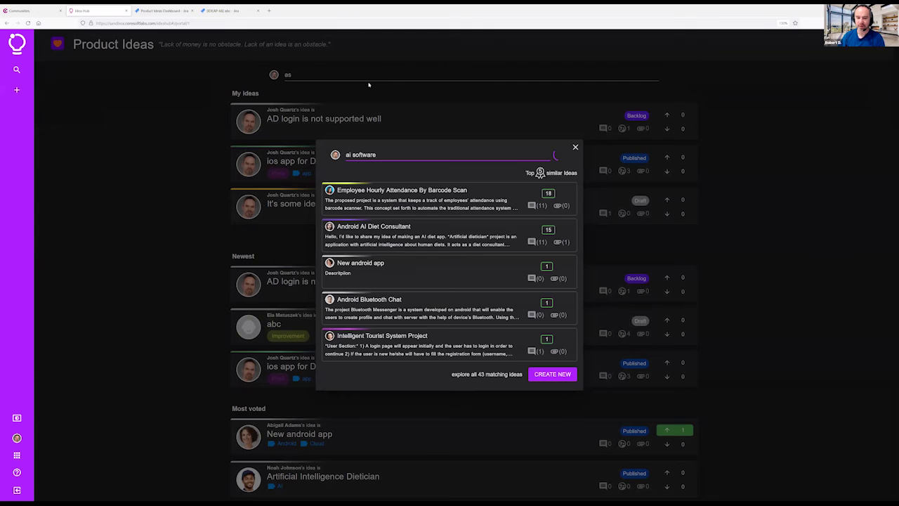
pyautogui.click(557, 374)
# Fill in the new idea's description with "Let's create an AI software".
pyautogui.click(318, 193)
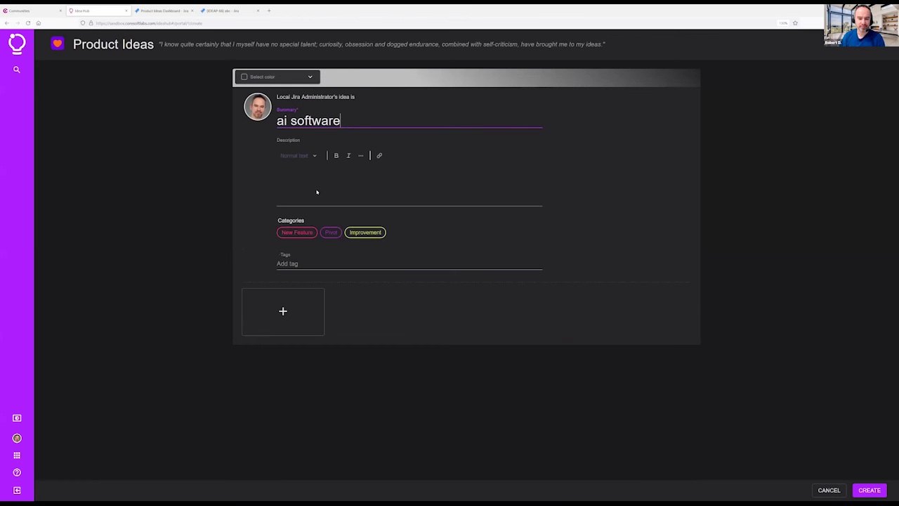
pyautogui.write('Th')
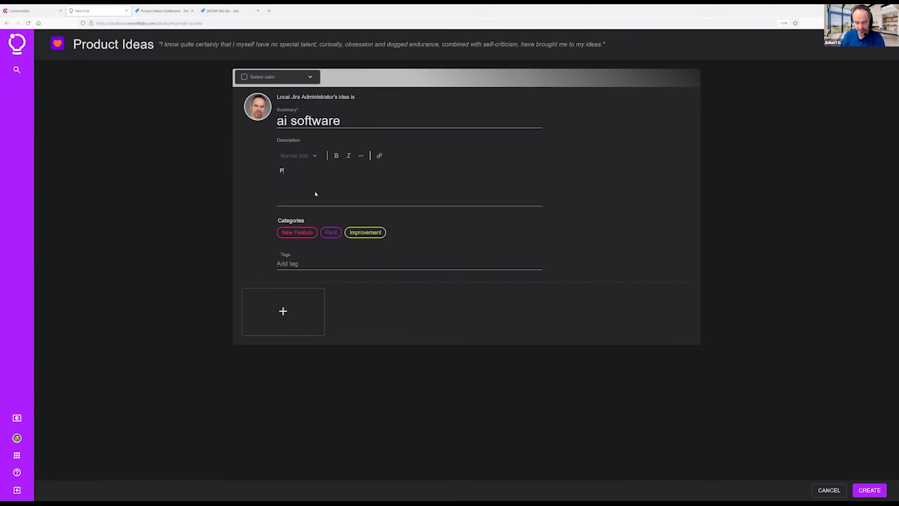
pyautogui.press('BackSpace')
pyautogui.press('BackSpace')
pyautogui.write('Let')
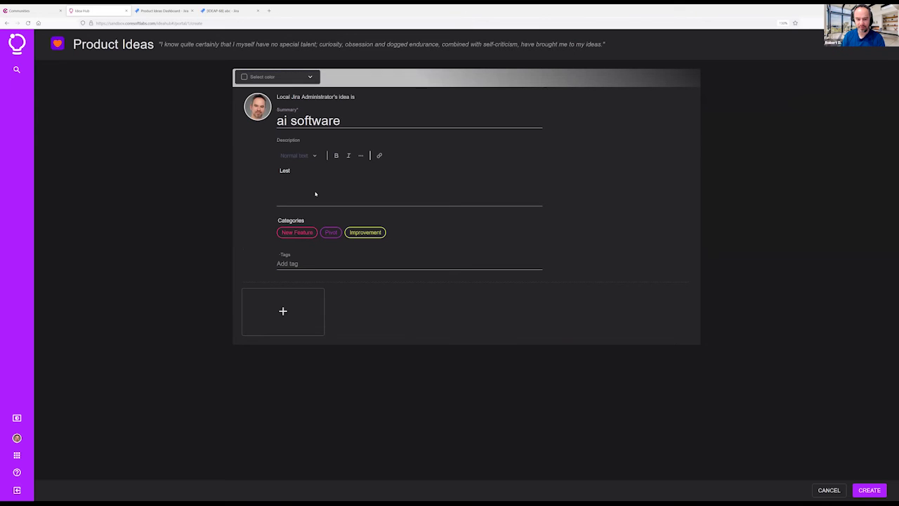
pyautogui.write("'s create an AI software")
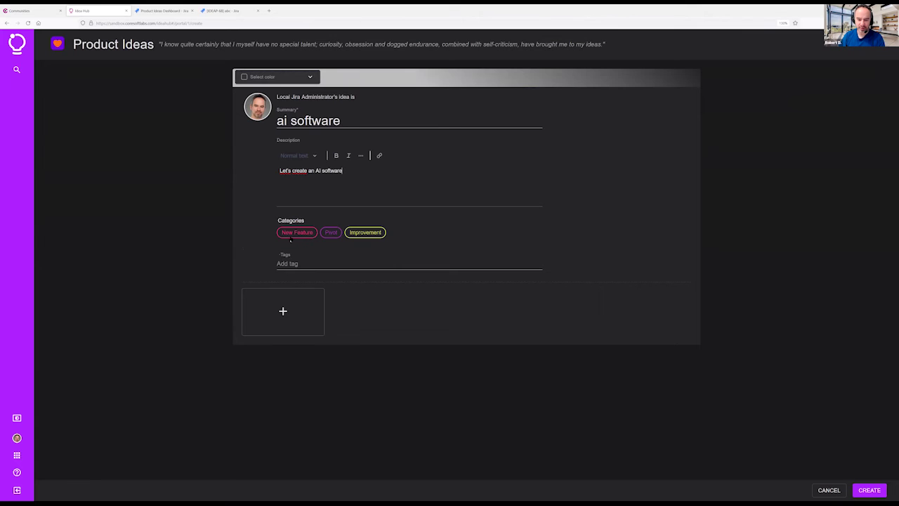
# Assign only the Pivot category to the ai software idea and create it.
pyautogui.click(291, 235)
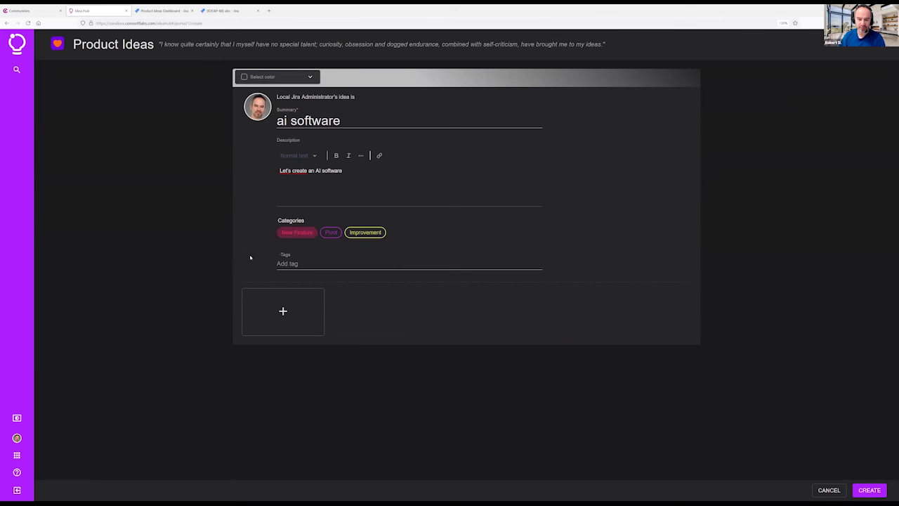
pyautogui.click(326, 234)
pyautogui.click(303, 237)
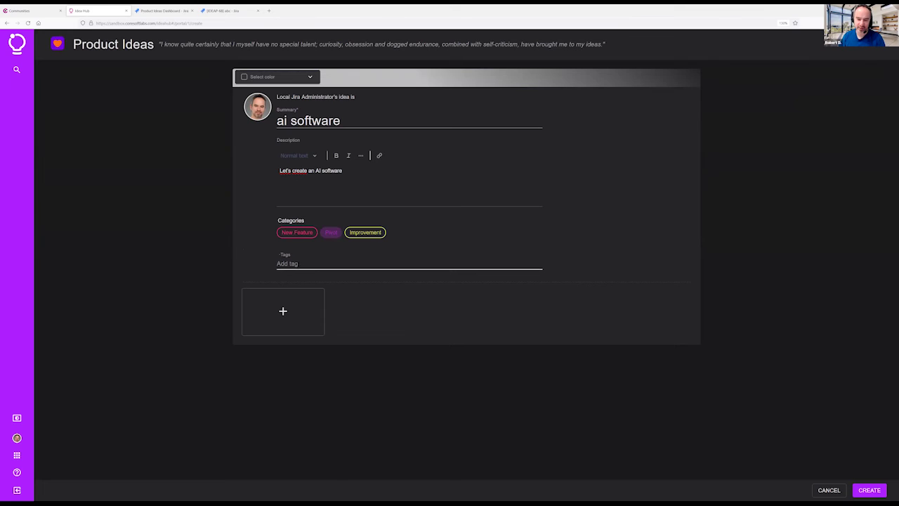
pyautogui.click(869, 490)
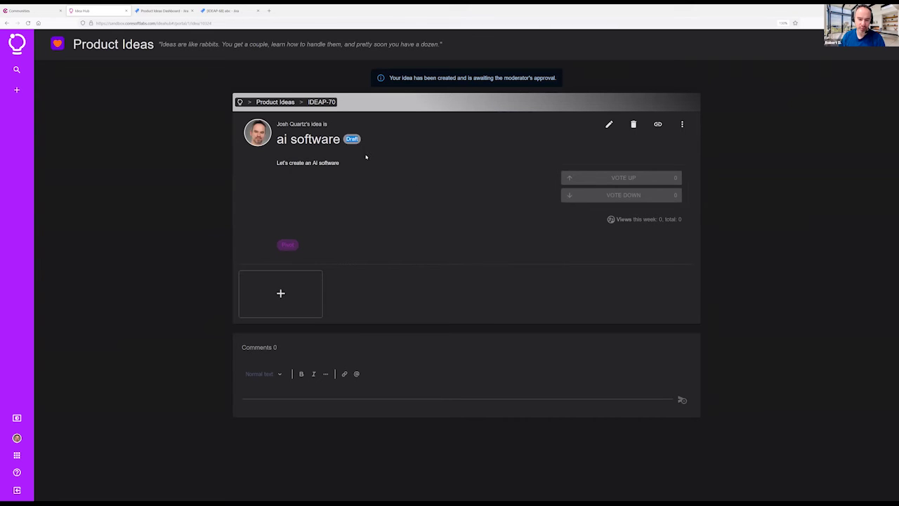
# Publish the ai software idea, and cast and withdraw an up vote on it.
pyautogui.click(682, 124)
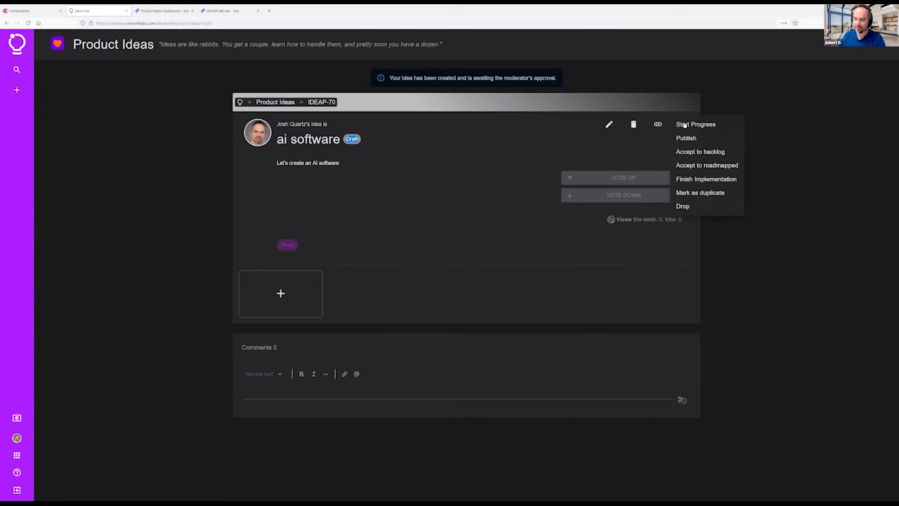
pyautogui.click(384, 247)
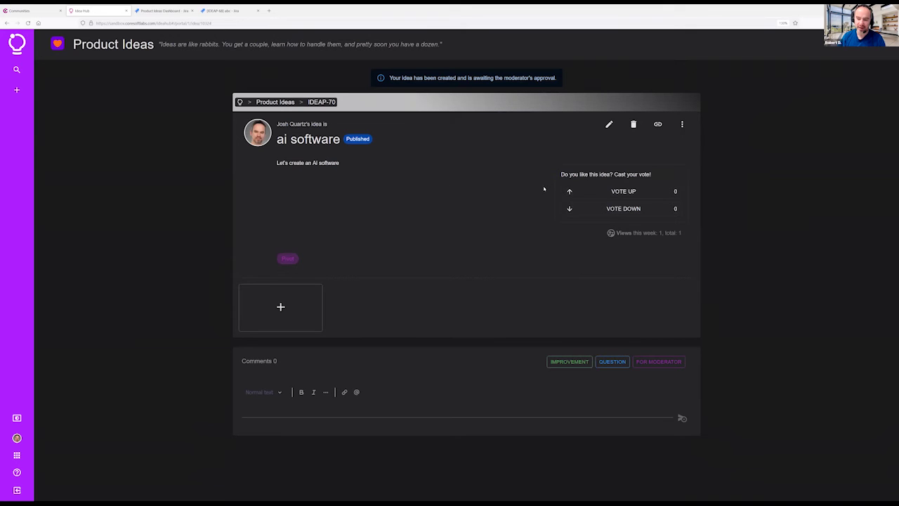
pyautogui.click(623, 191)
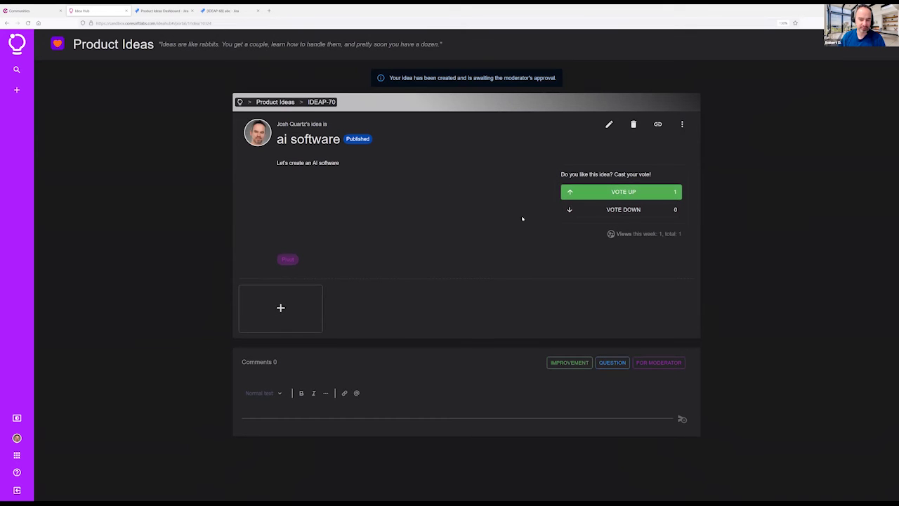
pyautogui.click(577, 194)
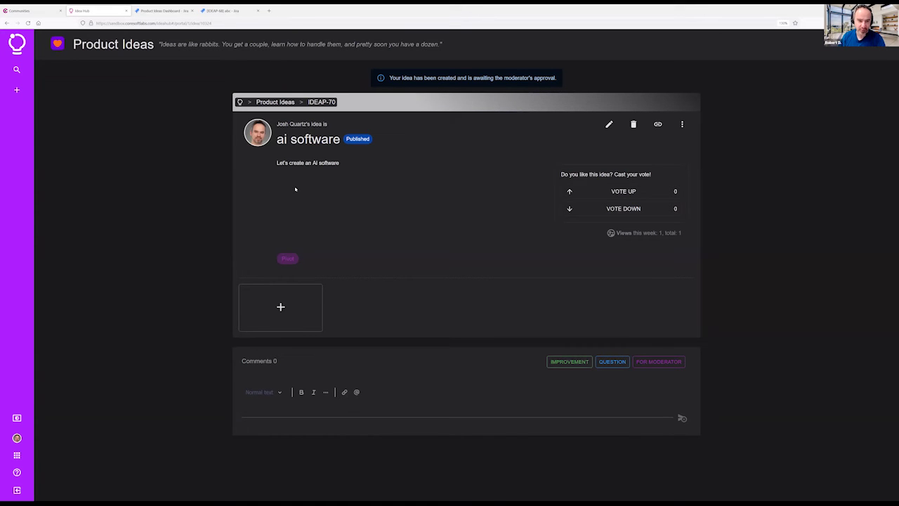
# Switch to Jira and begin a new assessment session named "Voting Session - Webinar" in the Product Ideas assessment management.
pyautogui.click(223, 11)
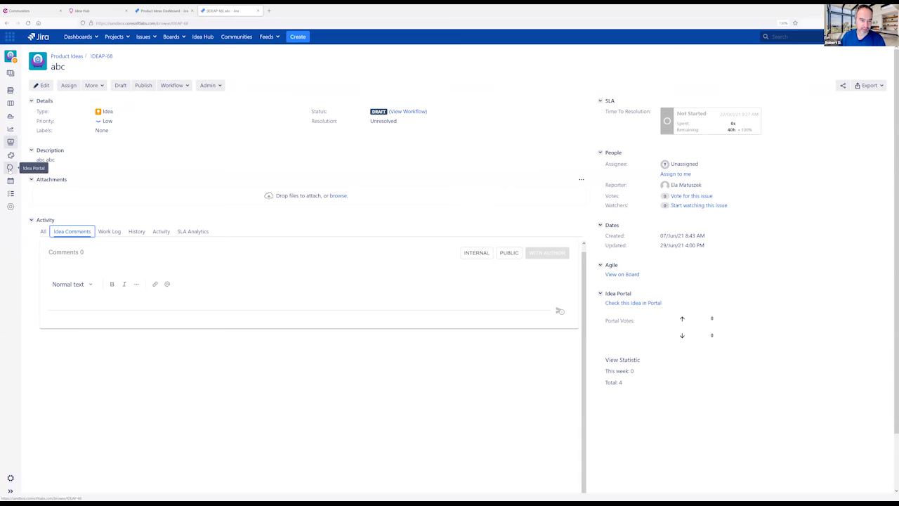
pyautogui.click(10, 181)
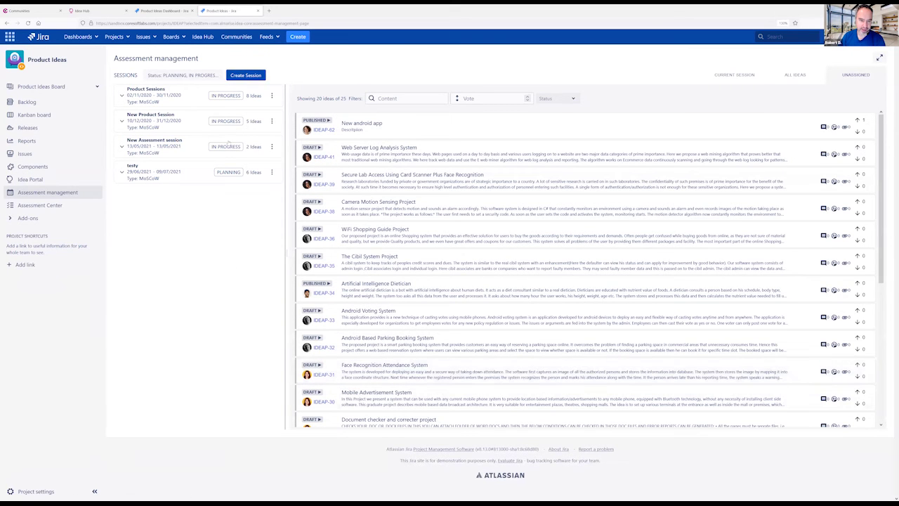
pyautogui.click(245, 75)
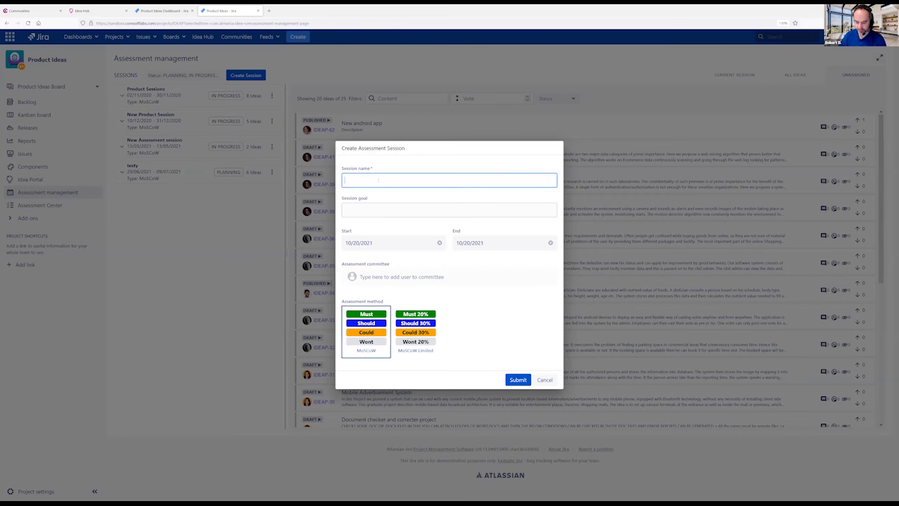
pyautogui.write('Voting')
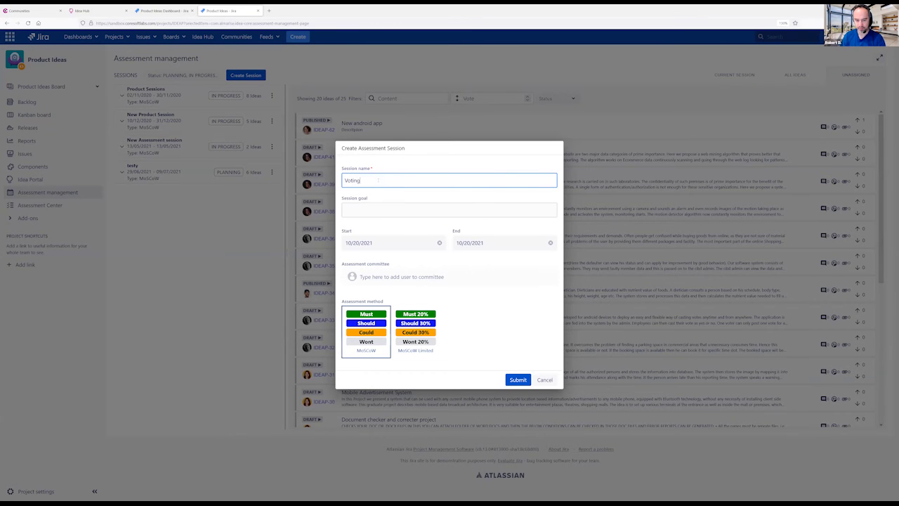
pyautogui.write(' Session - Webinar')
# Add the admin user to the assessment committee, use the MoSCoW method and submit the session.
pyautogui.click(391, 277)
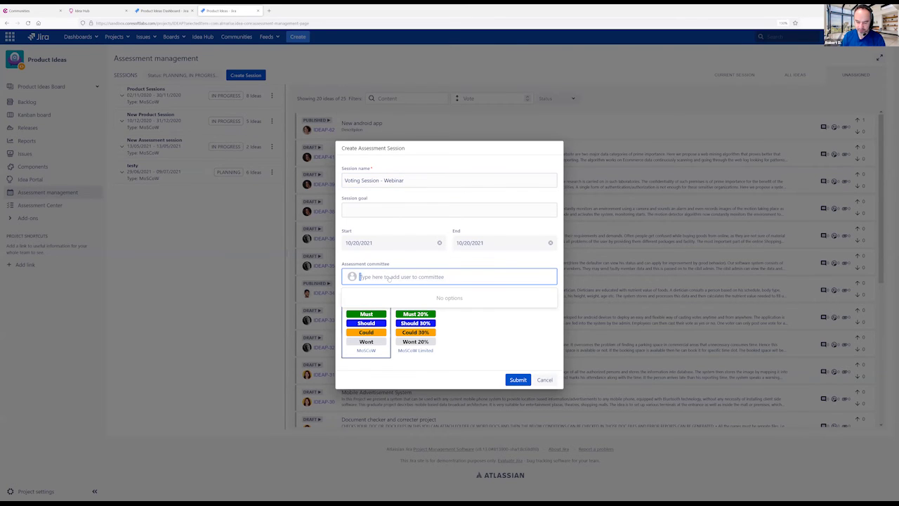
pyautogui.write('admin')
pyautogui.click(418, 298)
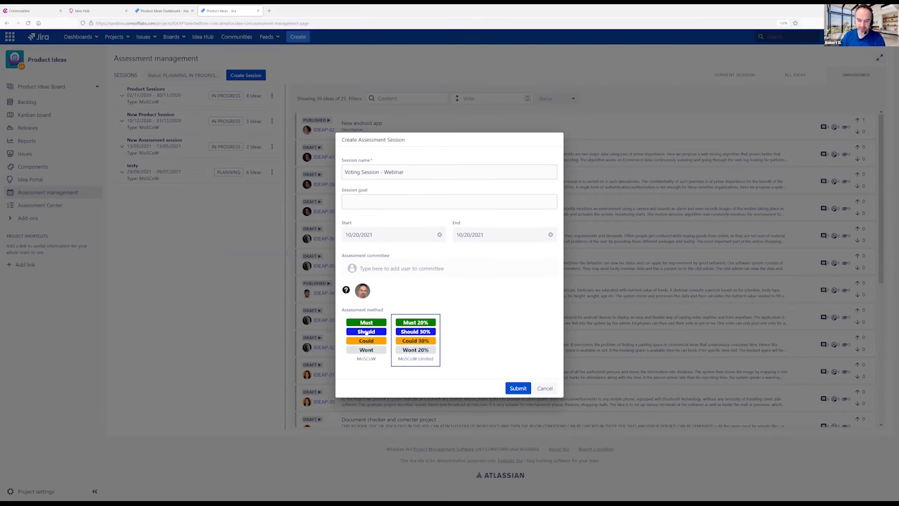
pyautogui.click(518, 388)
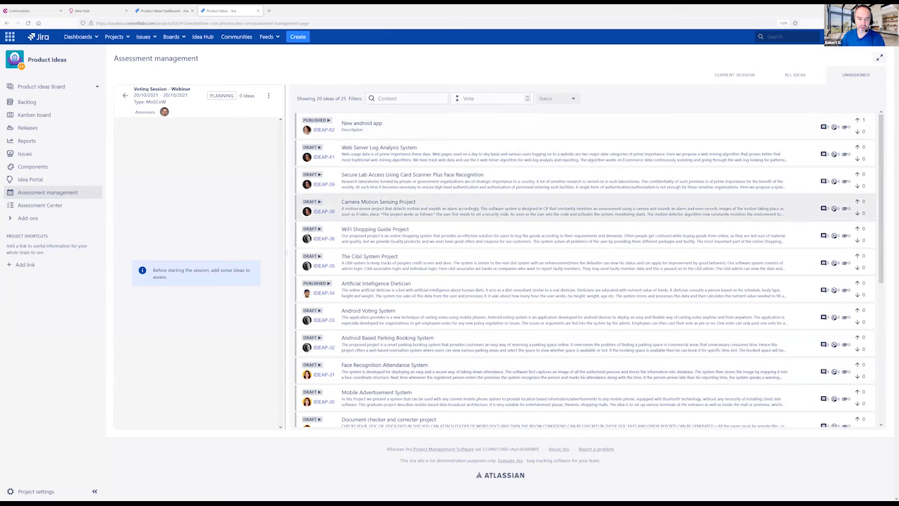
# Add Secure Lab Access, Mobile Advertisement System, Android Based Parking Booking System and Document checker and correcter project to the voting session.
pyautogui.moveTo(414, 181); pyautogui.dragTo(211, 406)
pyautogui.moveTo(380, 370); pyautogui.dragTo(211, 400)
pyautogui.moveTo(387, 316); pyautogui.dragTo(210, 406)
pyautogui.moveTo(386, 337); pyautogui.dragTo(214, 402)
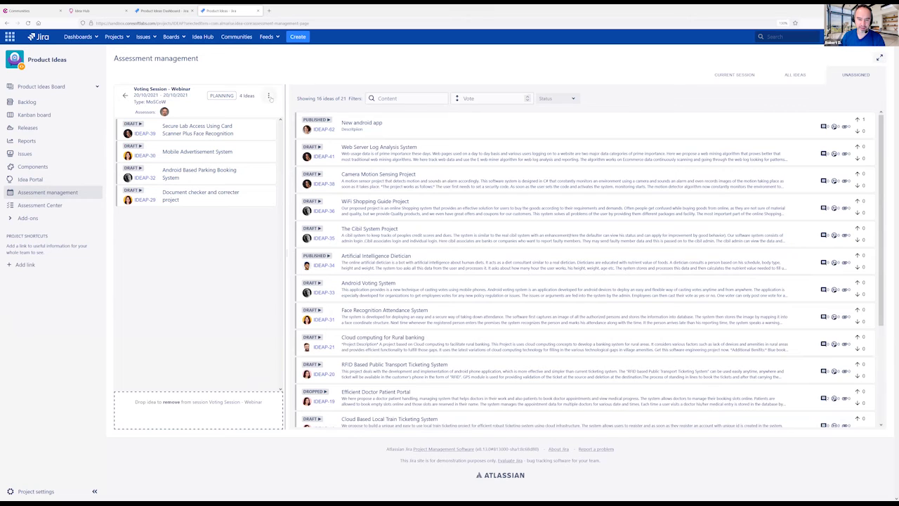
# Start the Voting Session - Webinar and open it in the Assessment Center.
pyautogui.click(269, 96)
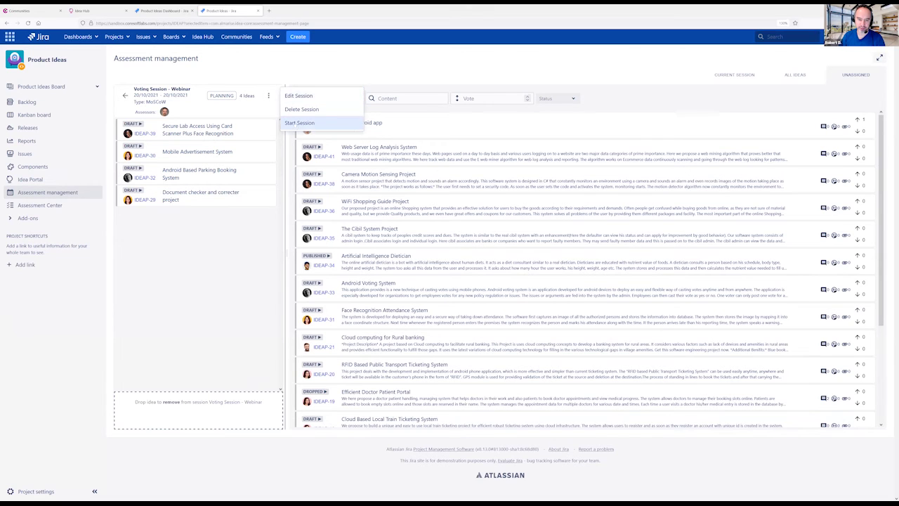
pyautogui.click(295, 124)
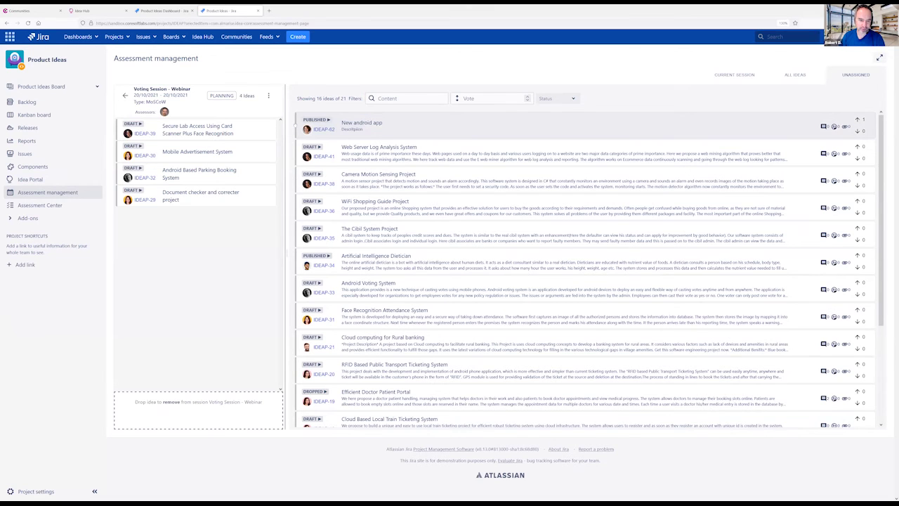
pyautogui.click(39, 206)
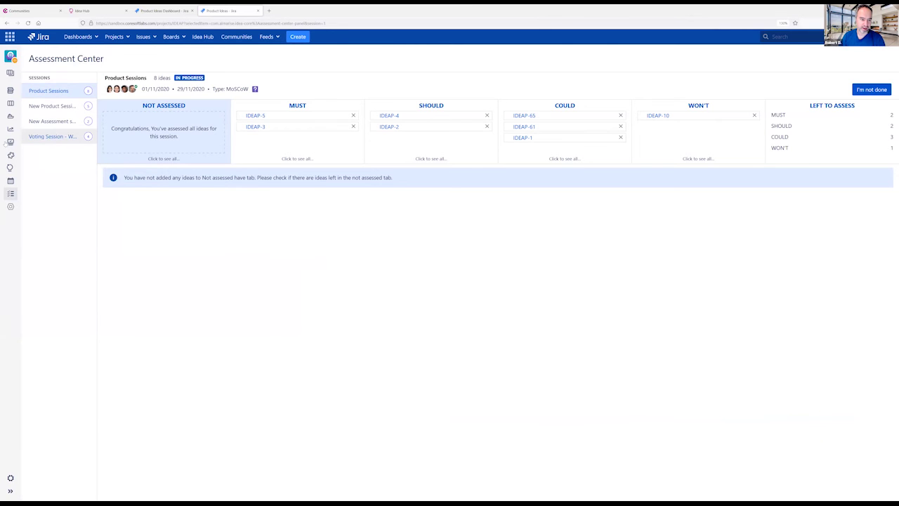
pyautogui.click(56, 137)
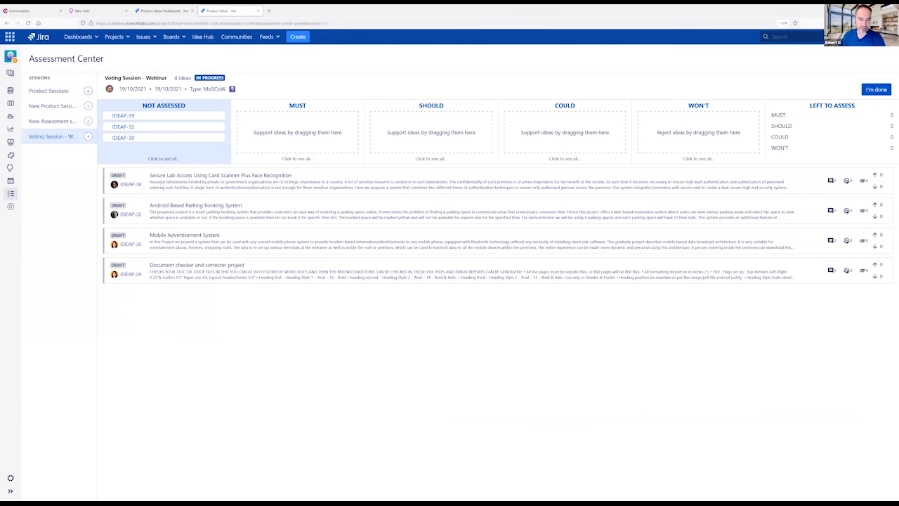
# Rate Secure Lab Access Using Card Scanner Plus Face Recognition as Must and Android Based Parking Booking System as Should in the voting session.
pyautogui.moveTo(220, 180); pyautogui.dragTo(274, 118)
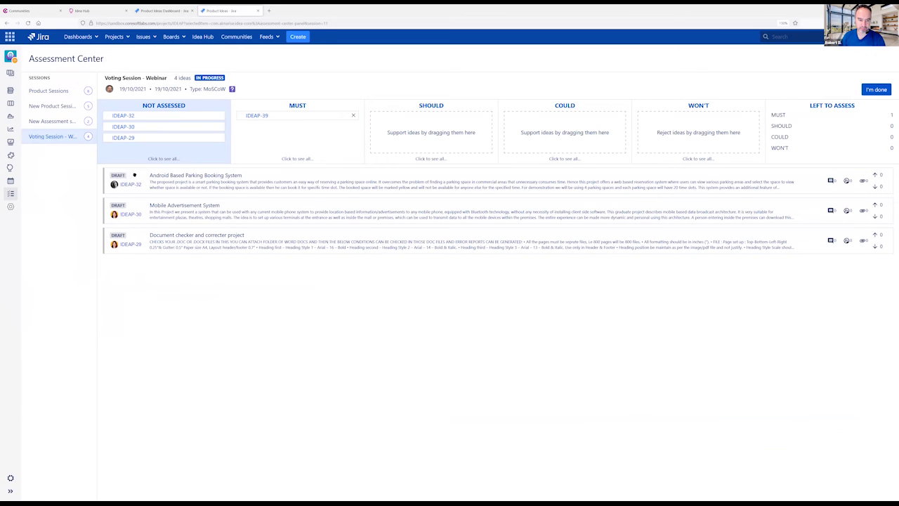
pyautogui.click(134, 186)
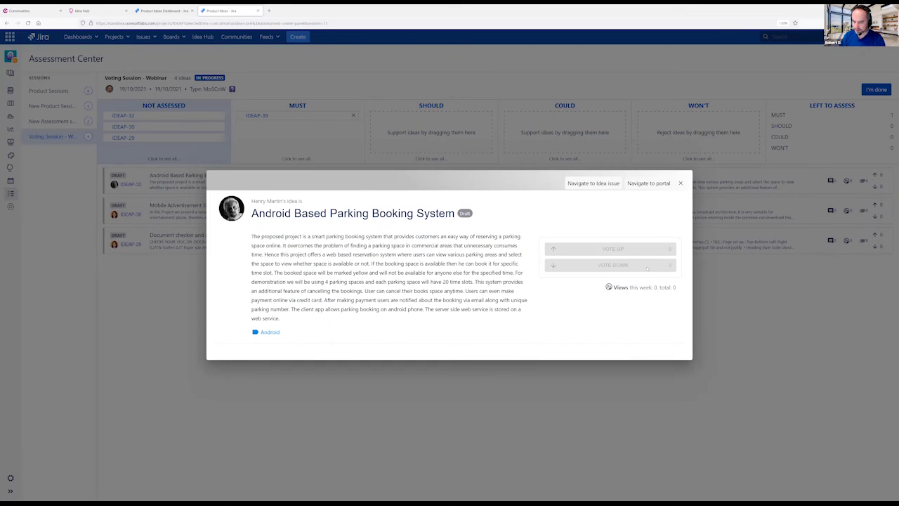
pyautogui.click(680, 183)
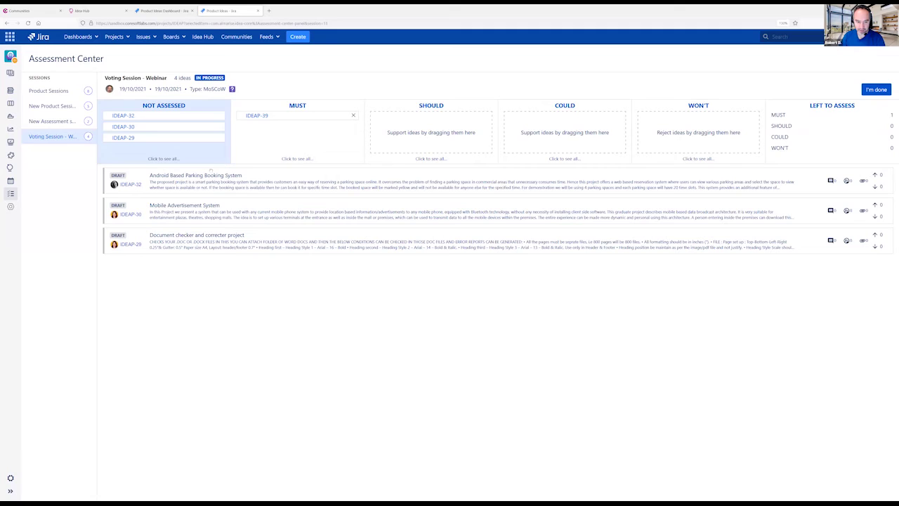
pyautogui.moveTo(123, 189); pyautogui.dragTo(447, 127)
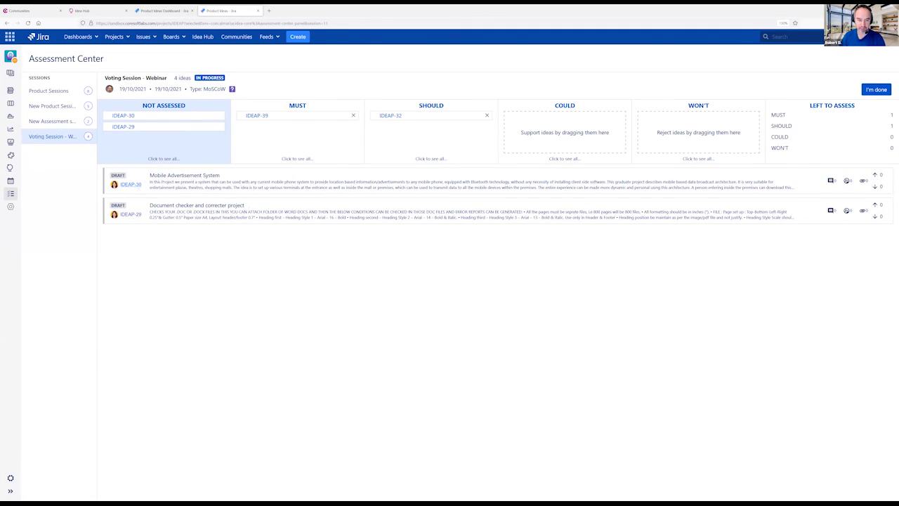
# Rate Mobile Advertisement System as Could and Document checker and correcter project as Won't in the voting session.
pyautogui.click(133, 186)
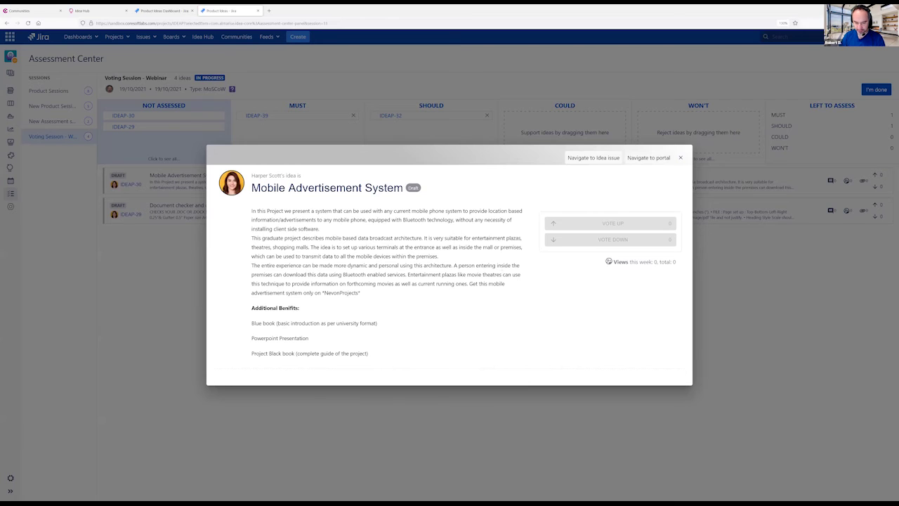
pyautogui.click(680, 157)
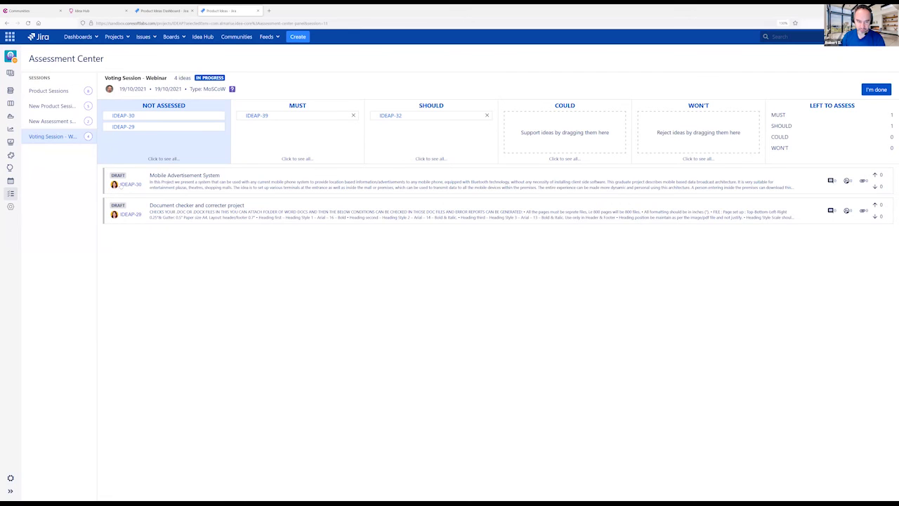
pyautogui.moveTo(121, 184); pyautogui.dragTo(541, 133)
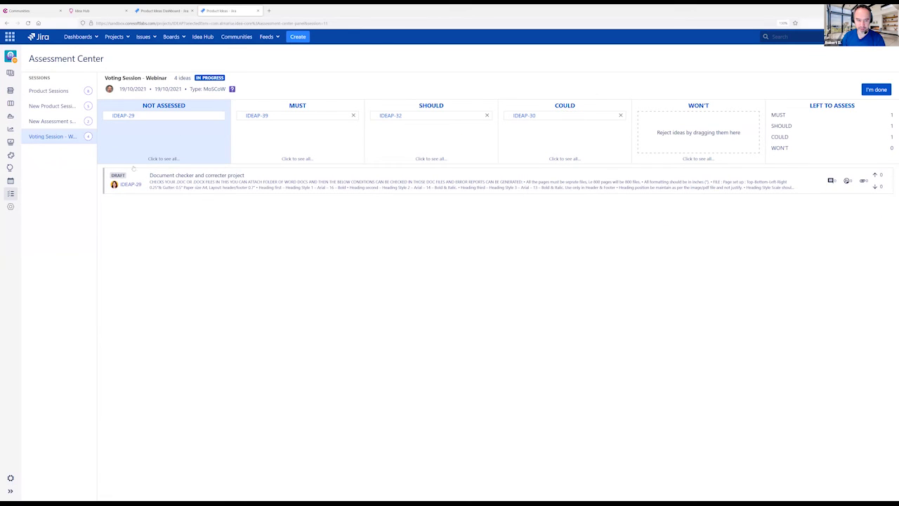
pyautogui.moveTo(131, 185); pyautogui.dragTo(664, 121)
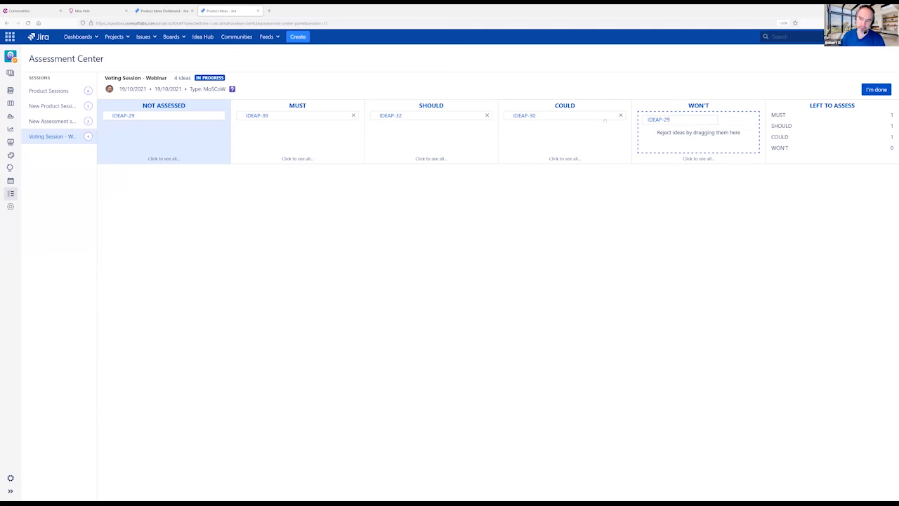
pyautogui.moveTo(604, 121); pyautogui.dragTo(604, 121)
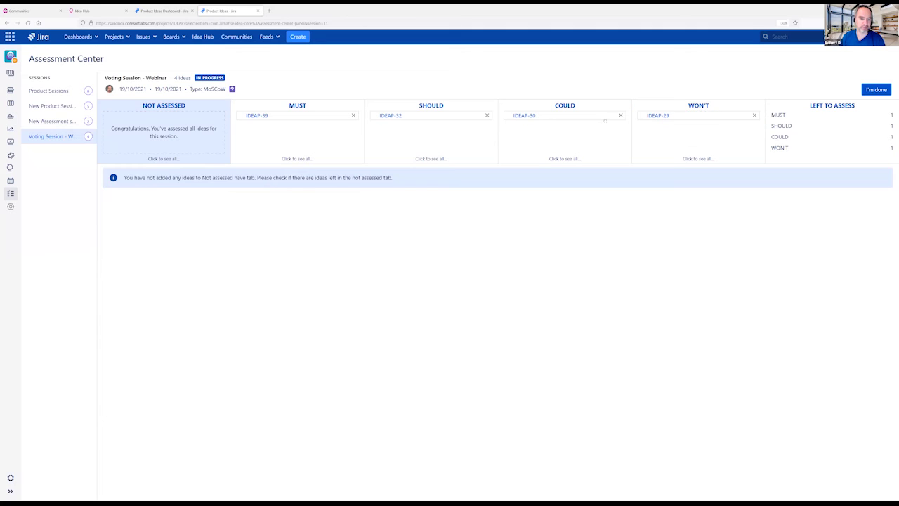
# Mark the assessment as done by finishing the session, and open Voting Session - Webinar in Assessment management.
pyautogui.click(875, 90)
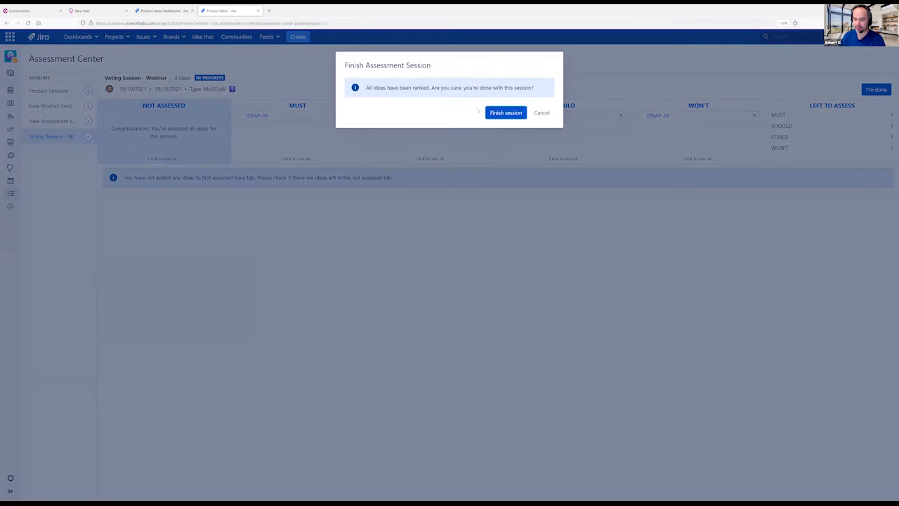
pyautogui.click(505, 113)
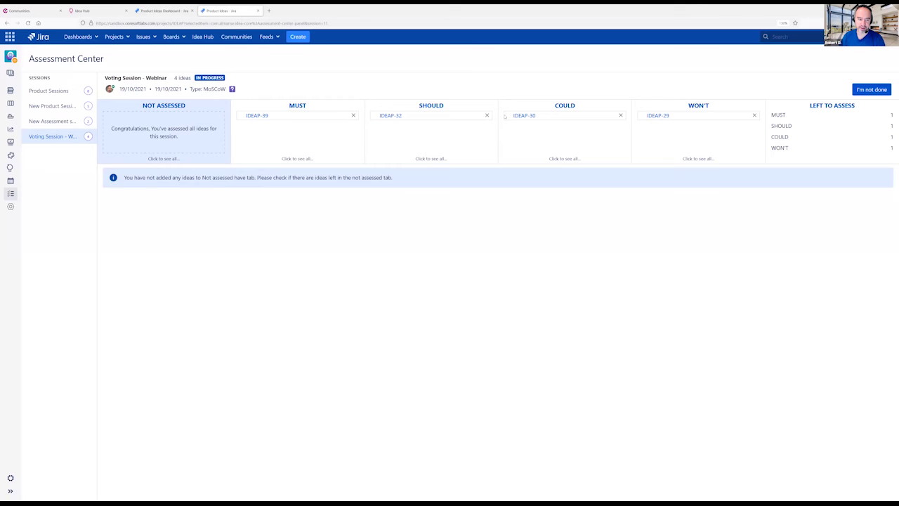
pyautogui.click(11, 181)
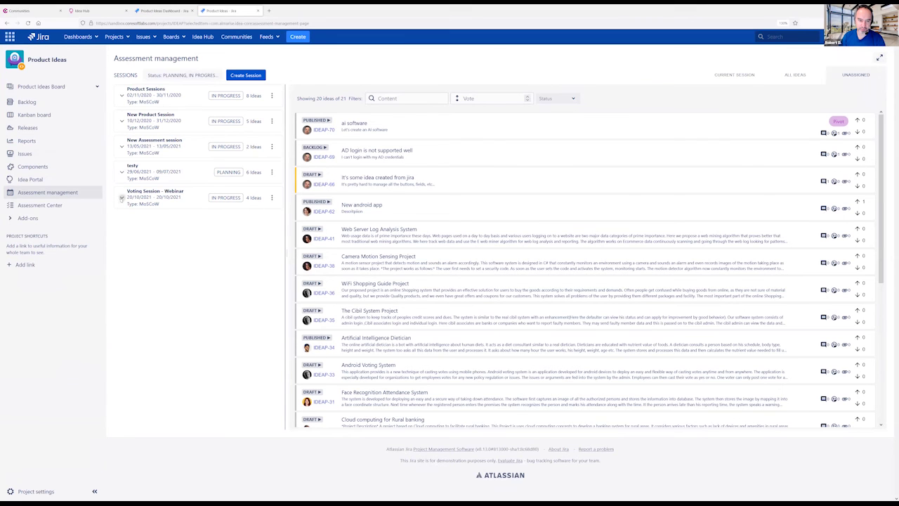
pyautogui.click(121, 199)
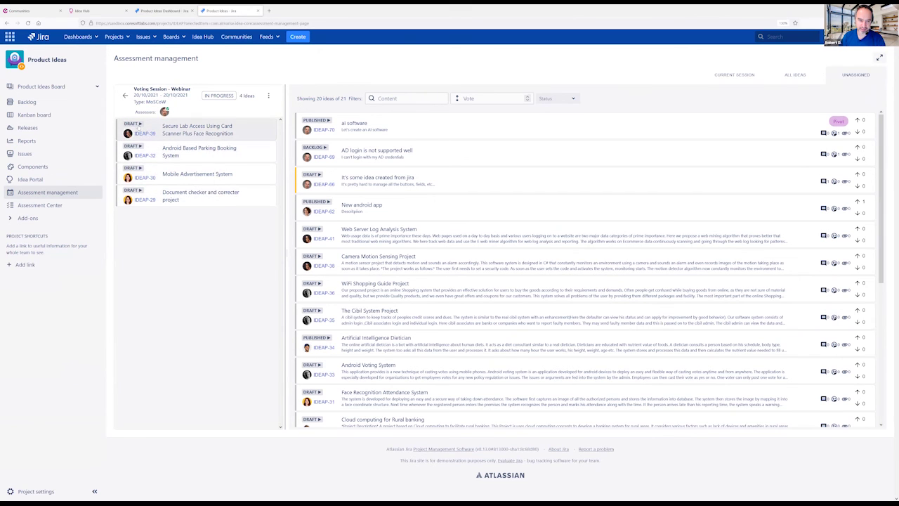
# Accept the Secure Lab Access idea to the backlog and the Android Based Parking Booking System idea to roadmapped.
pyautogui.click(139, 124)
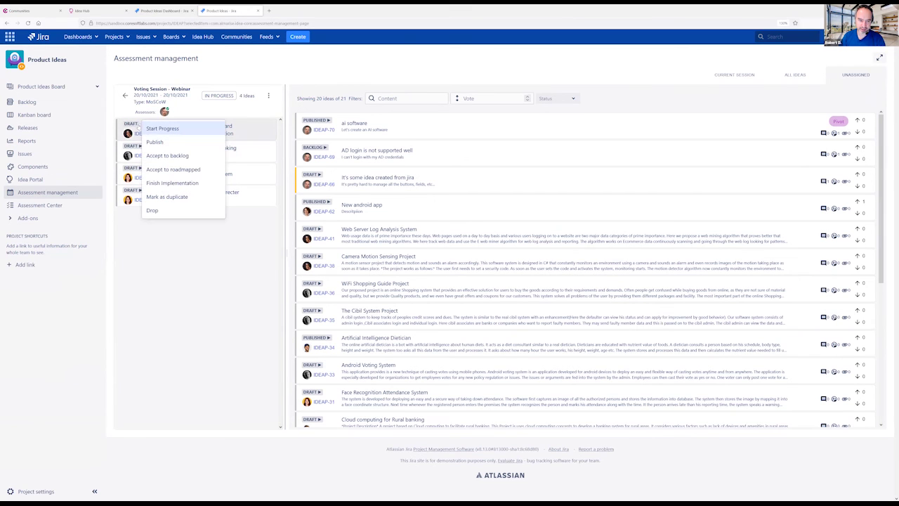
pyautogui.click(166, 156)
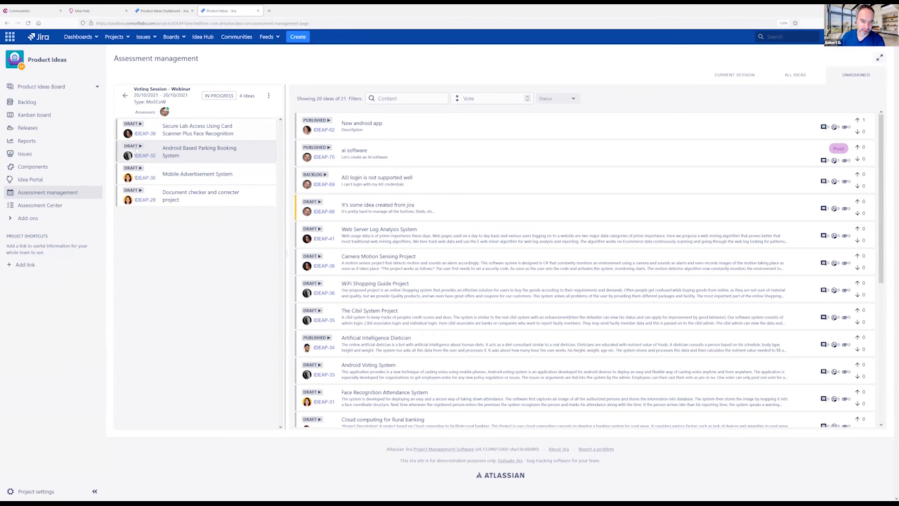
pyautogui.click(136, 146)
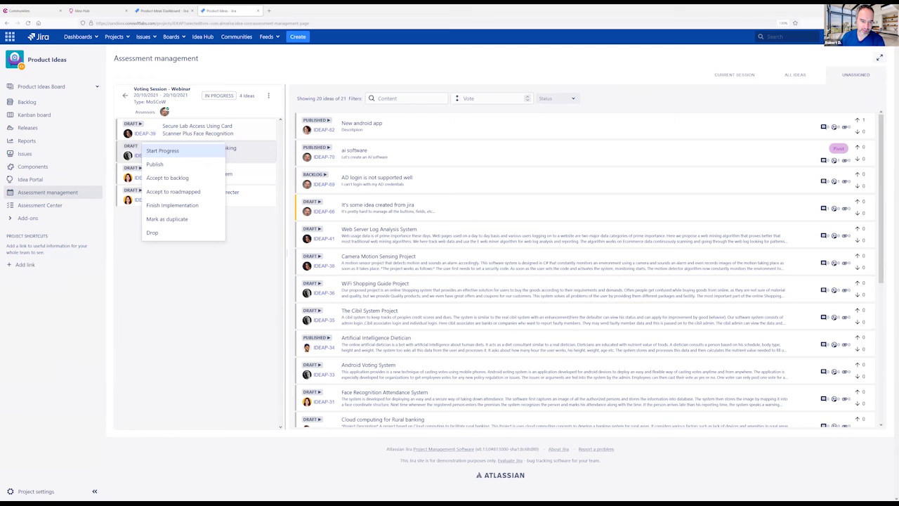
pyautogui.click(159, 191)
# Drop the Mobile Advertisement System and Document checker and correcter project ideas from the voting session.
pyautogui.click(134, 169)
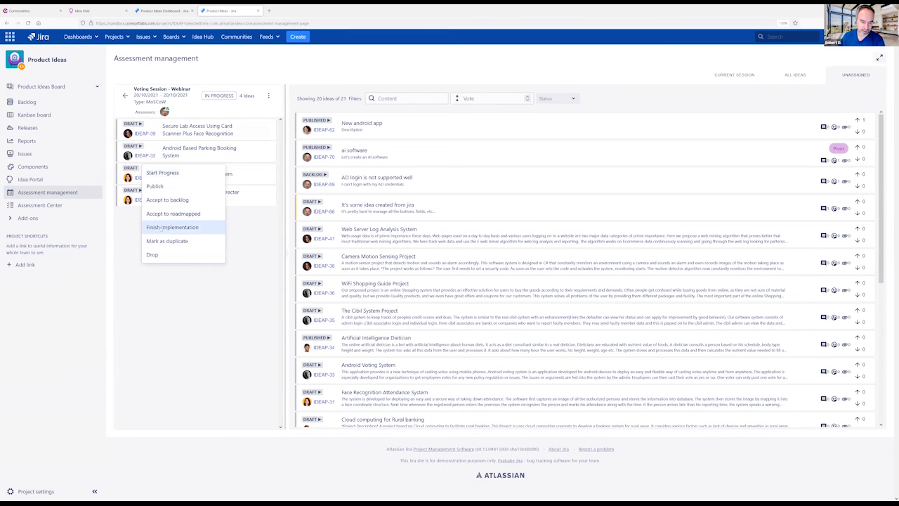
pyautogui.click(153, 255)
pyautogui.click(134, 190)
pyautogui.click(153, 277)
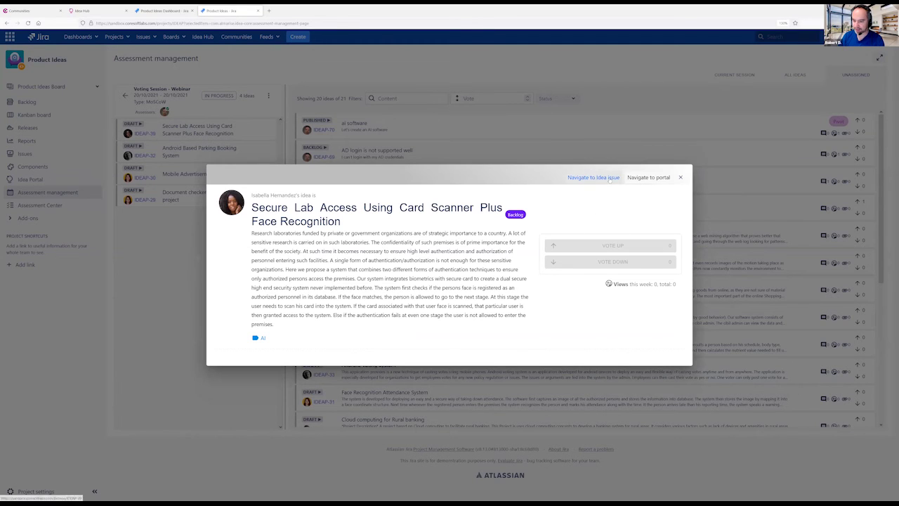
# View the Secure Lab Access idea in the idea portal and as a Jira issue.
pyautogui.click(648, 177)
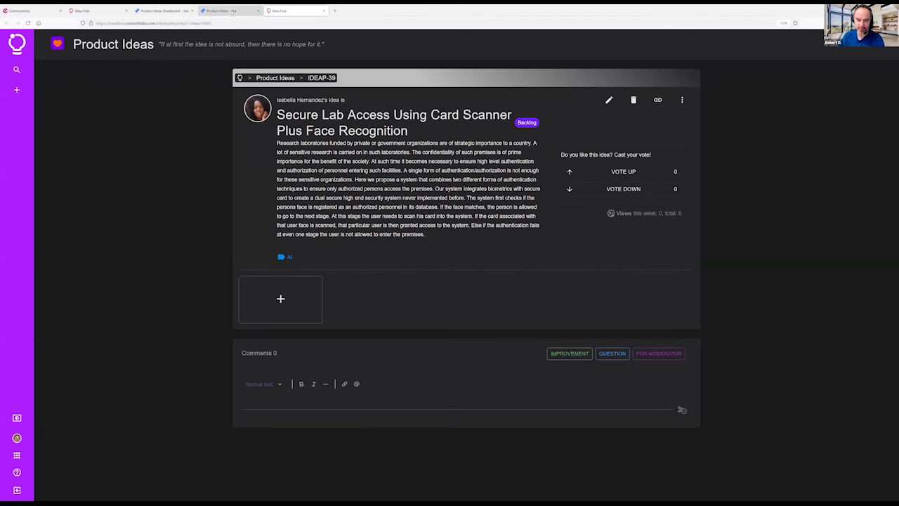
pyautogui.click(231, 12)
pyautogui.click(594, 176)
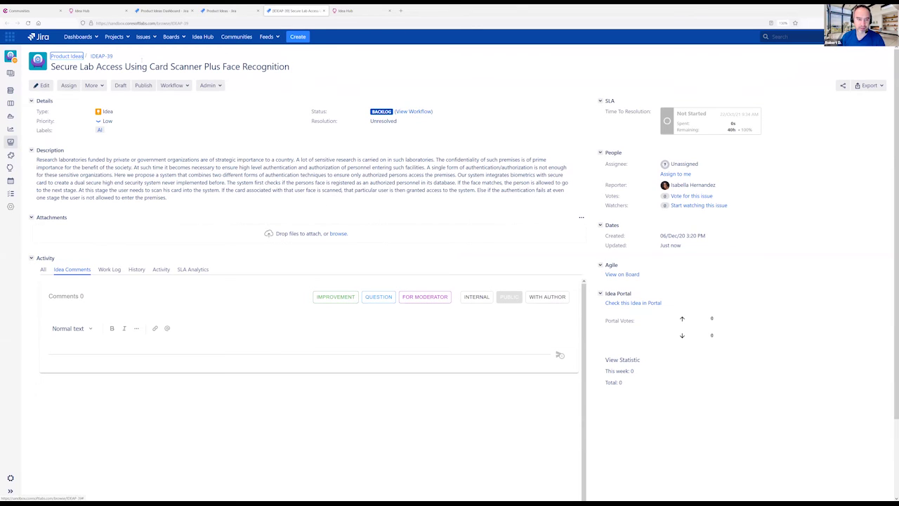
# Start creating a new Jira project based on the Project management business template.
pyautogui.click(124, 37)
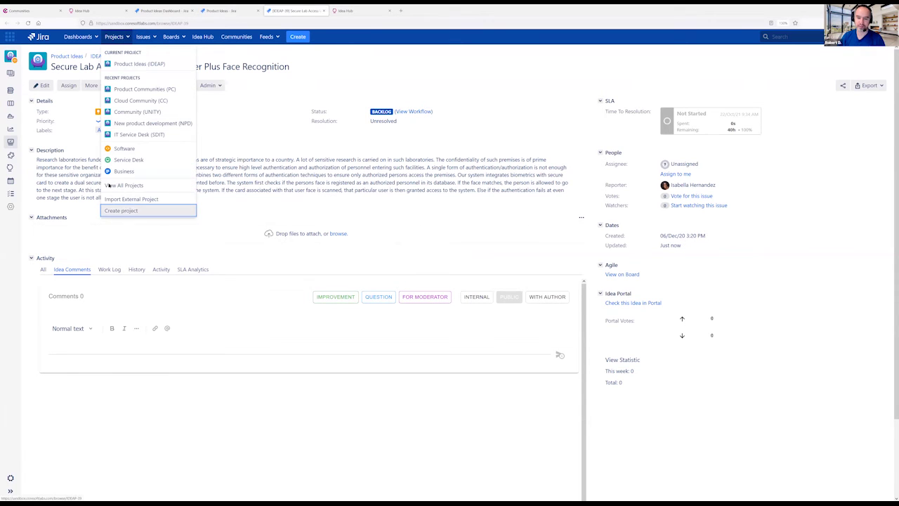
pyautogui.click(122, 210)
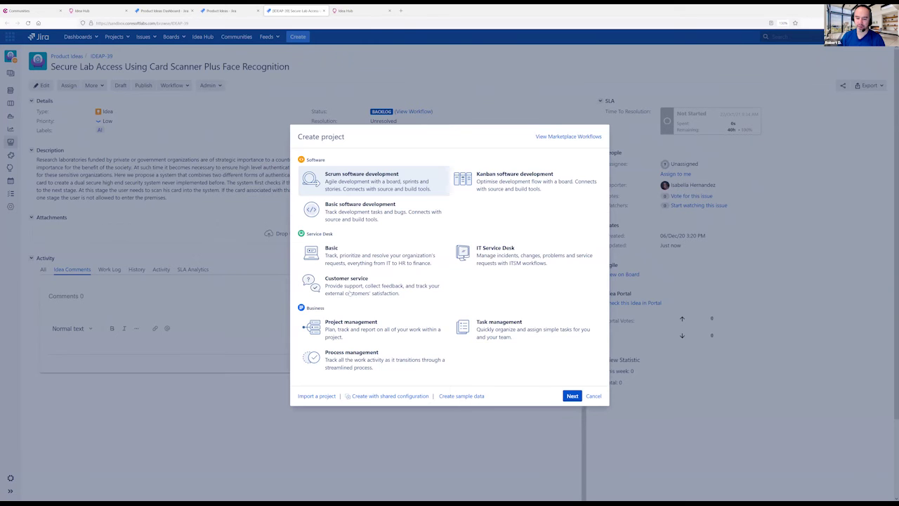
pyautogui.click(350, 329)
pyautogui.click(570, 396)
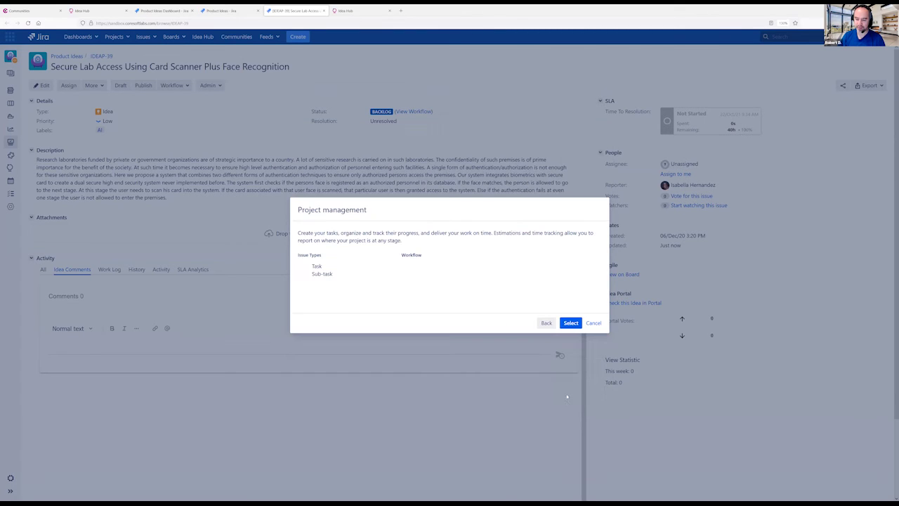
pyautogui.click(571, 323)
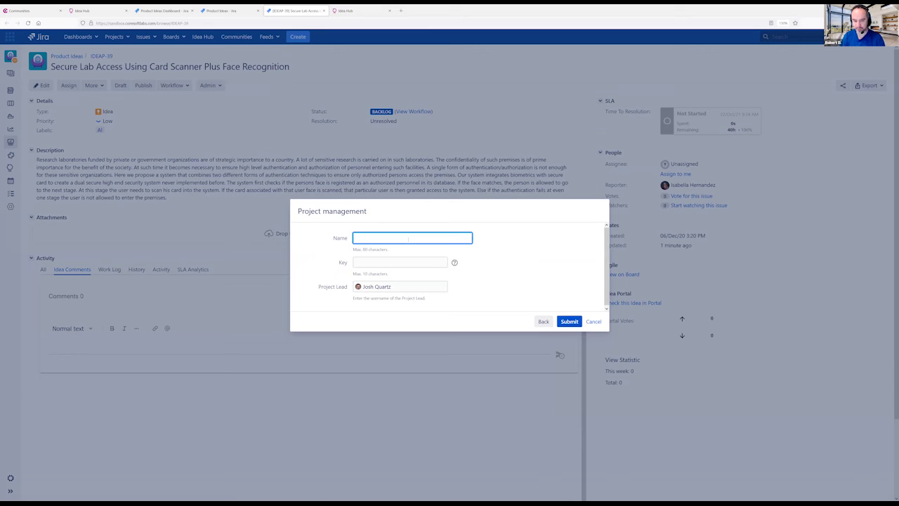
# Name the project New Idea Portal1 with the key NIP1 and create it.
pyautogui.write('New Idea Pro')
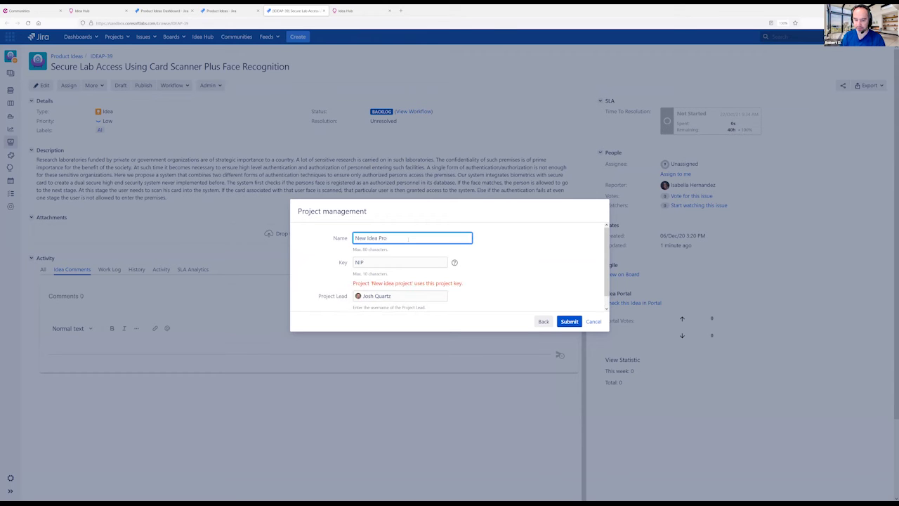
pyautogui.press('BackSpace')
pyautogui.press('BackSpace')
pyautogui.write('ortal')
pyautogui.click(377, 261)
pyautogui.write('1')
pyautogui.click(392, 238)
pyautogui.write('1')
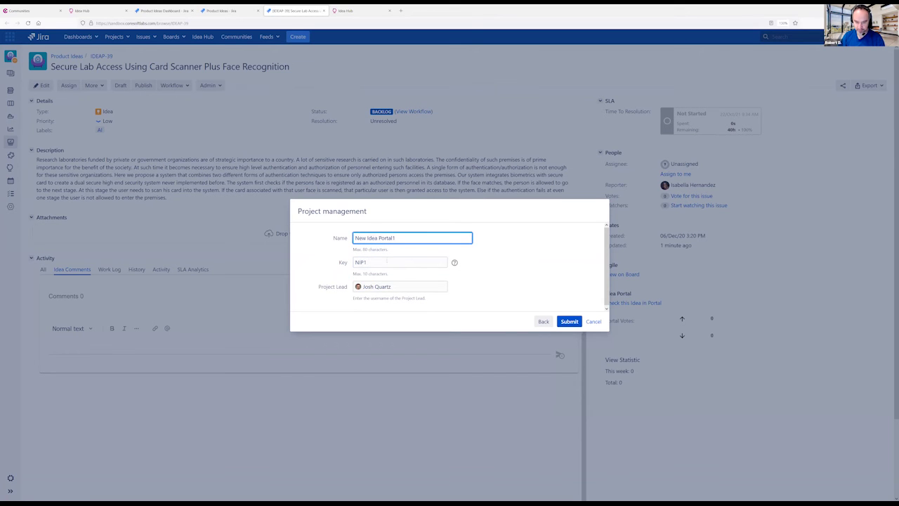
pyautogui.click(567, 321)
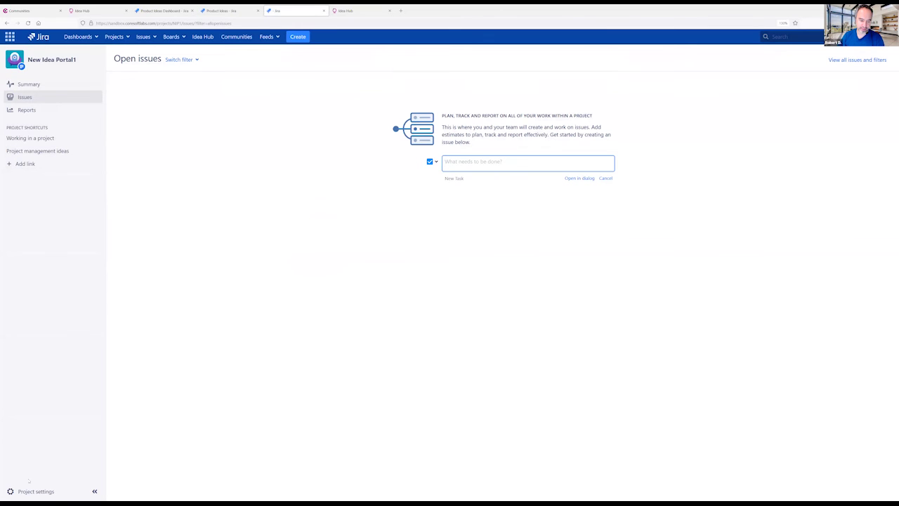
# Activate an Idea Hub portal for the new project in its portal configuration settings.
pyautogui.click(31, 491)
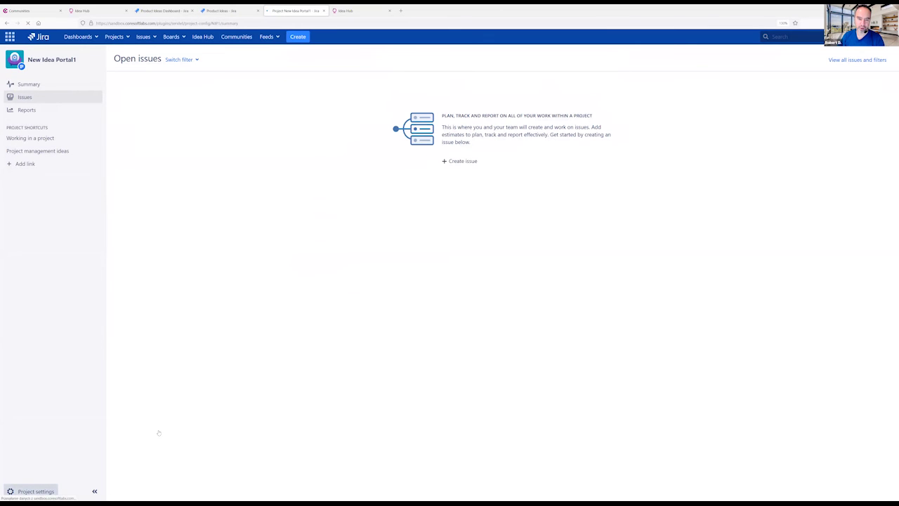
pyautogui.click(138, 234)
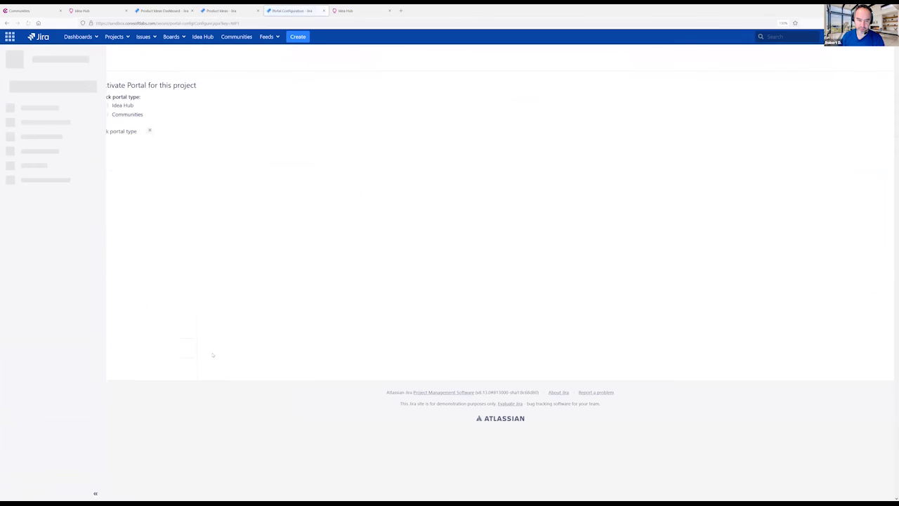
pyautogui.click(212, 105)
pyautogui.click(261, 131)
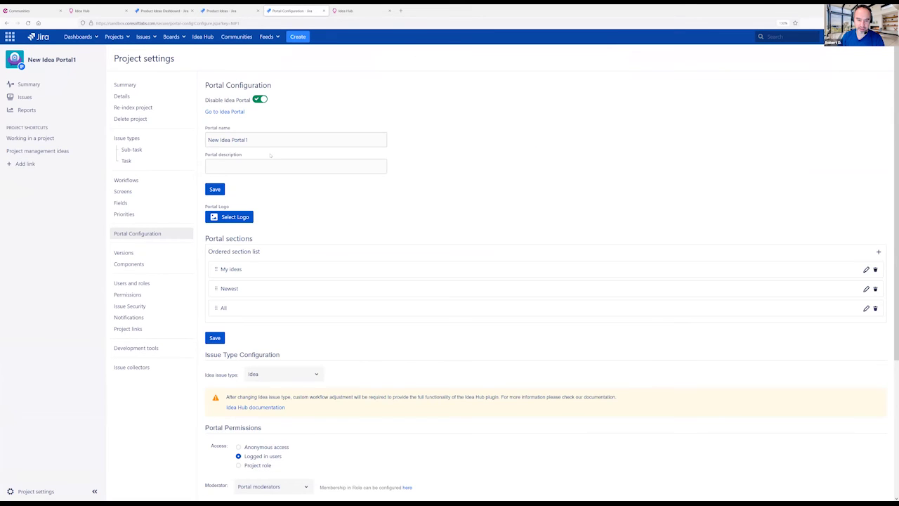
# Save the portal permissions with access for logged in users and Portal moderators as the moderator role.
pyautogui.scroll(-5, 323, 389)
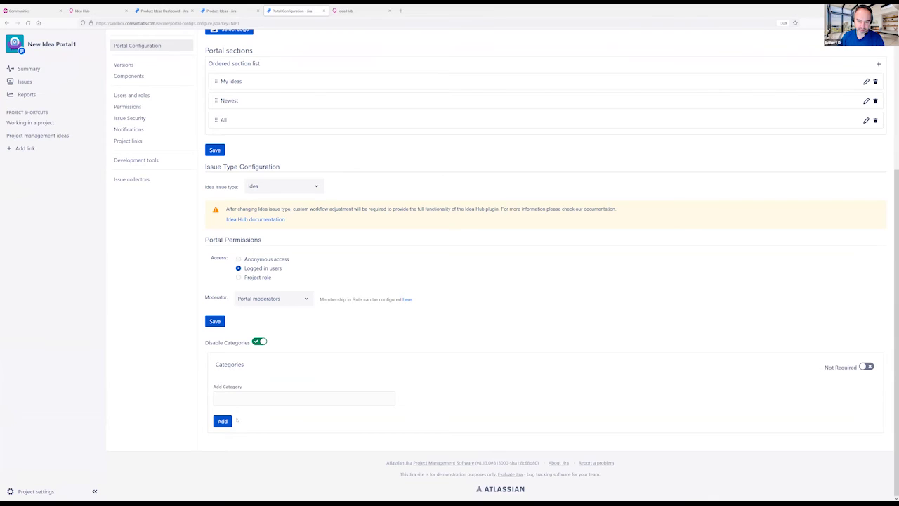
pyautogui.click(214, 320)
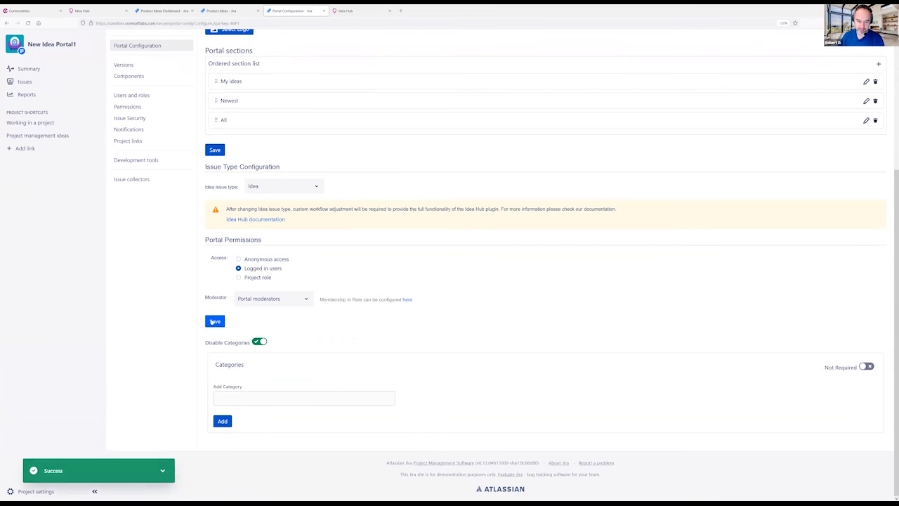
pyautogui.scroll(5, 833, 267)
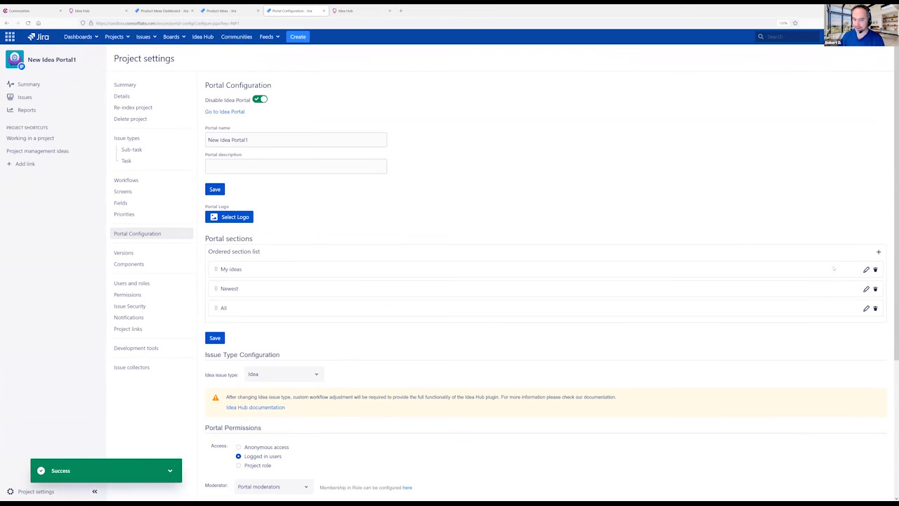
# View the New Idea Portal1 portal in Idea Hub and switch to the Communities home page.
pyautogui.middleClick(225, 111)
pyautogui.click(355, 10)
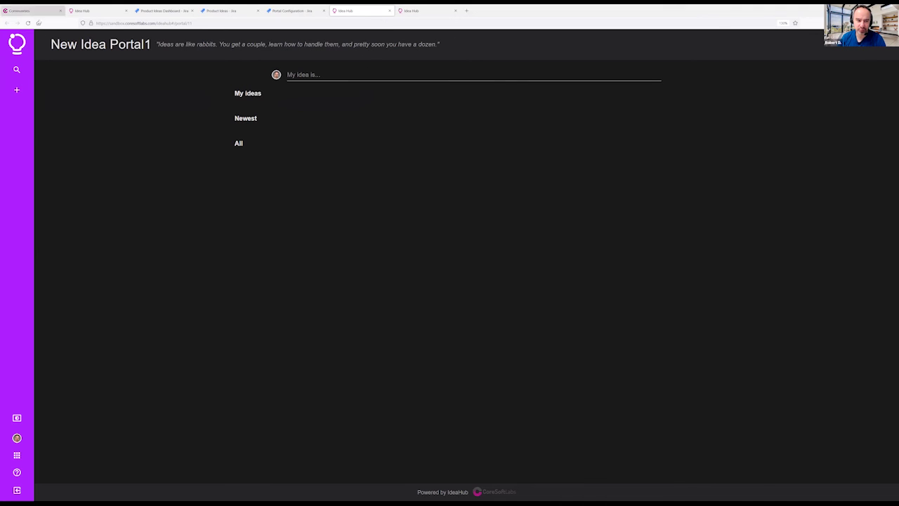
pyautogui.click(32, 11)
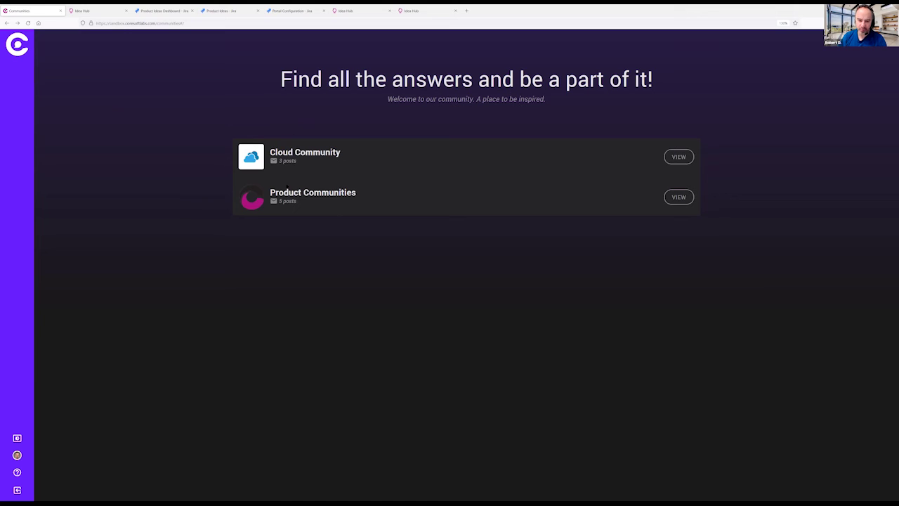
# Start a new discussion in Product Communities with the subject "How to get a gift?".
pyautogui.click(317, 192)
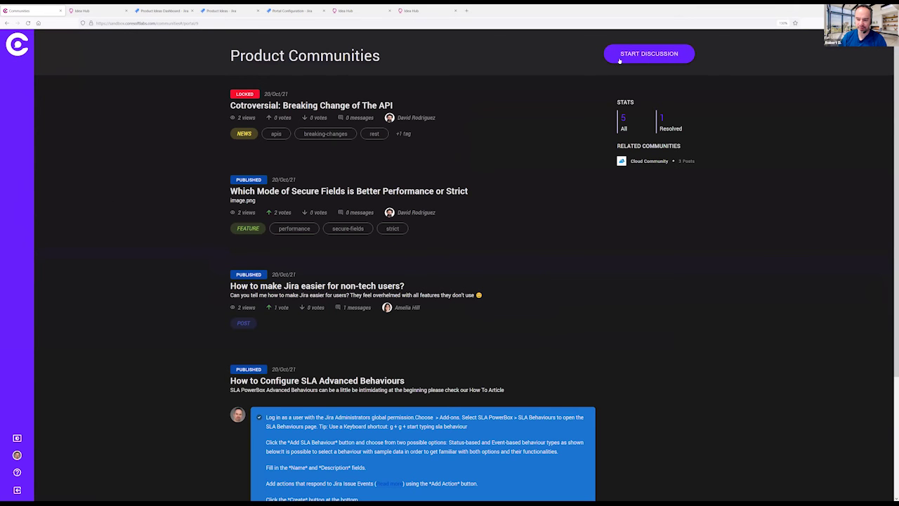
pyautogui.scroll(-3, 444, 164)
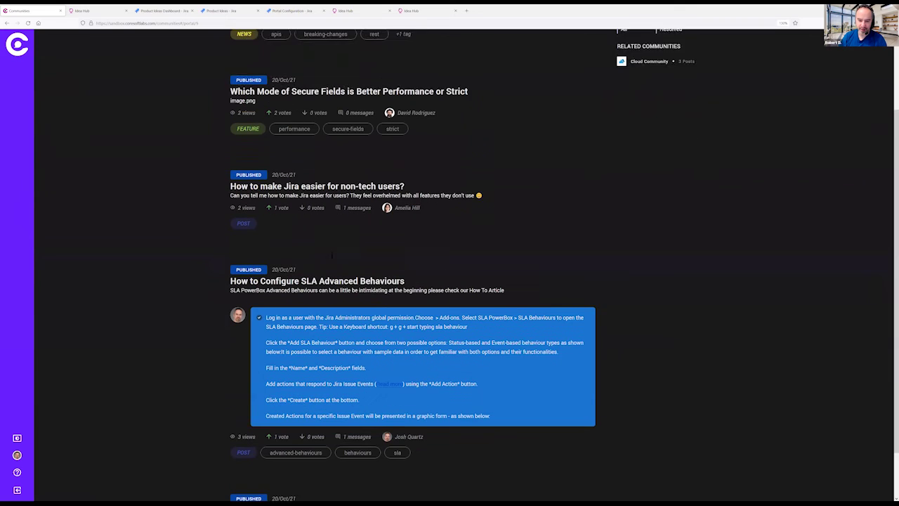
pyautogui.scroll(3, 312, 370)
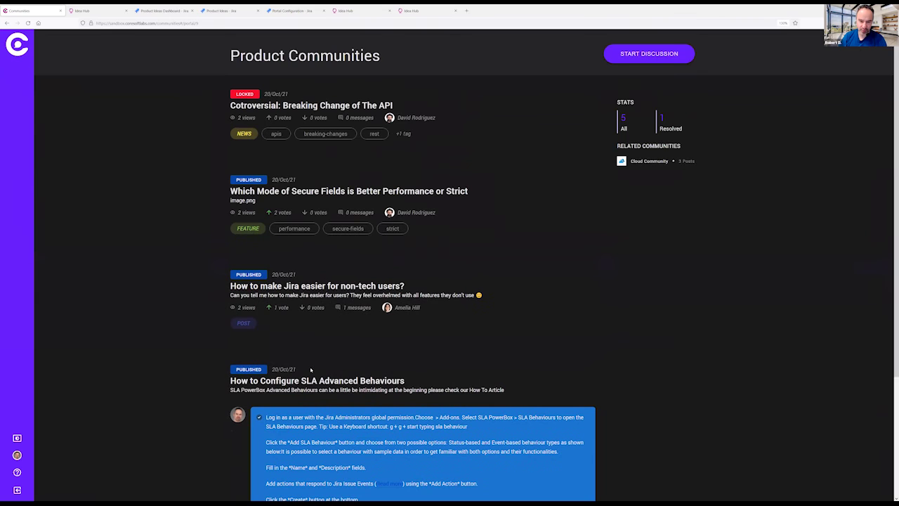
pyautogui.click(641, 55)
pyautogui.click(360, 203)
pyautogui.write('How to get an')
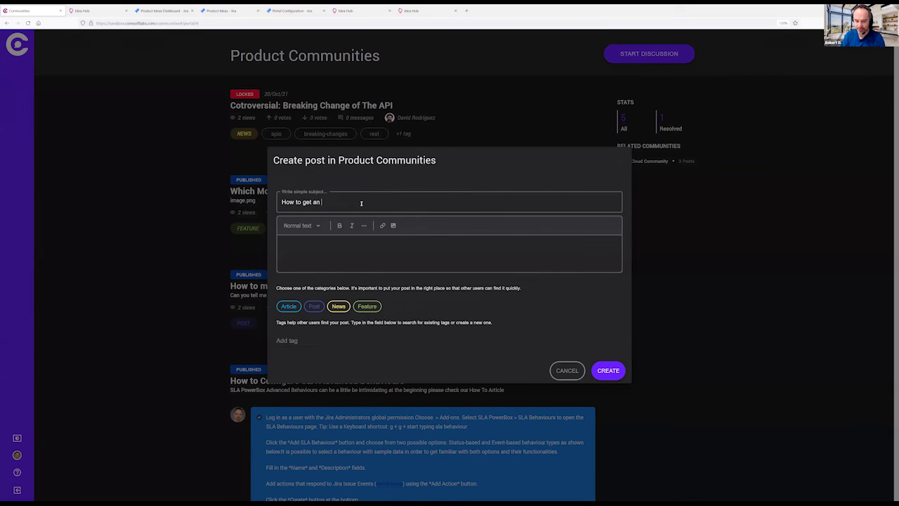
pyautogui.press('BackSpace')
pyautogui.write('gift?')
pyautogui.press('Tab')
# Enter the post text "I like gifts, how to get one?" and create it in the Post category.
pyautogui.click(349, 251)
pyautogui.write('I like g')
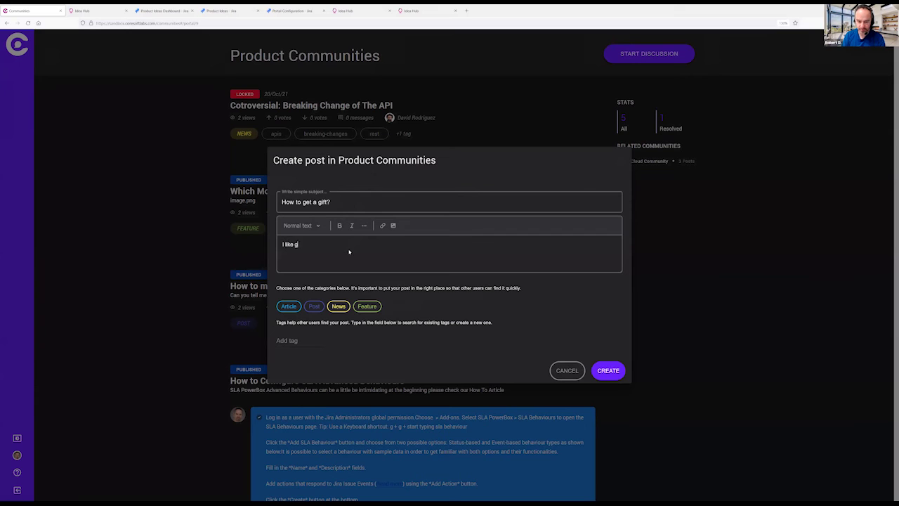
pyautogui.write('ifts, how ')
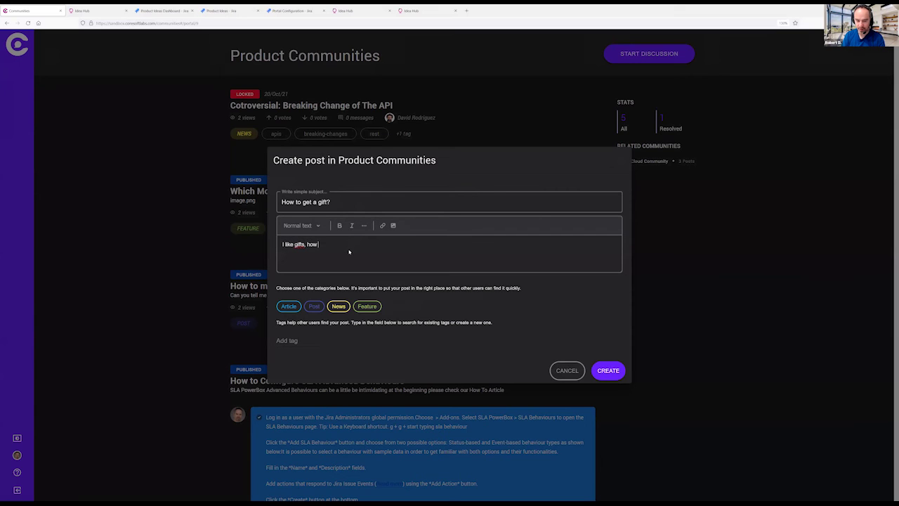
pyautogui.write('to get one?')
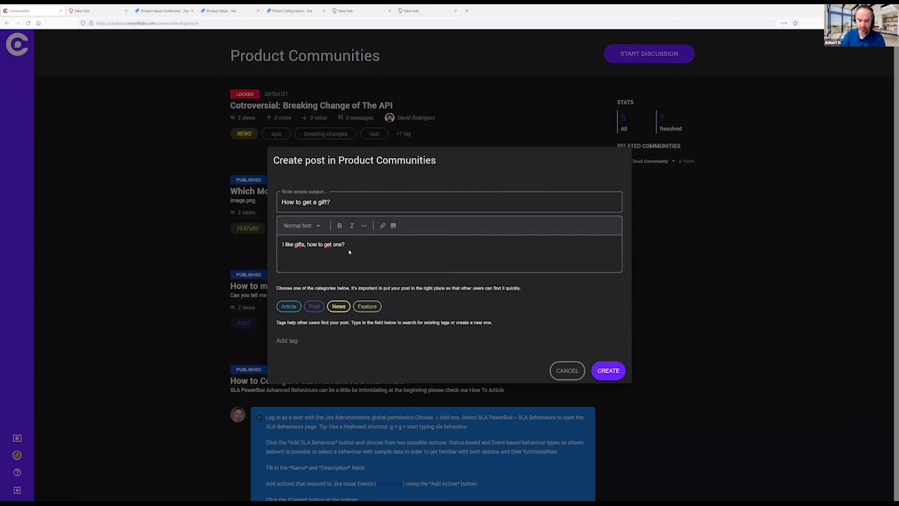
pyautogui.click(316, 308)
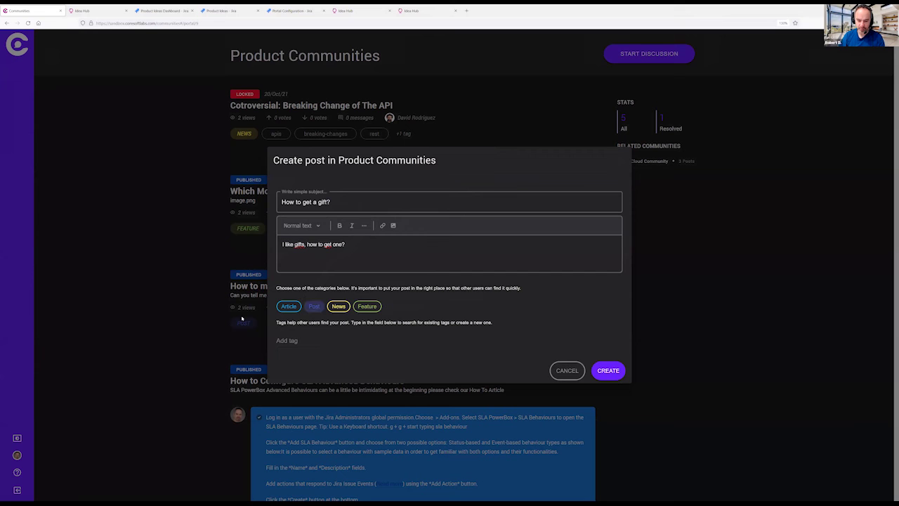
pyautogui.click(606, 370)
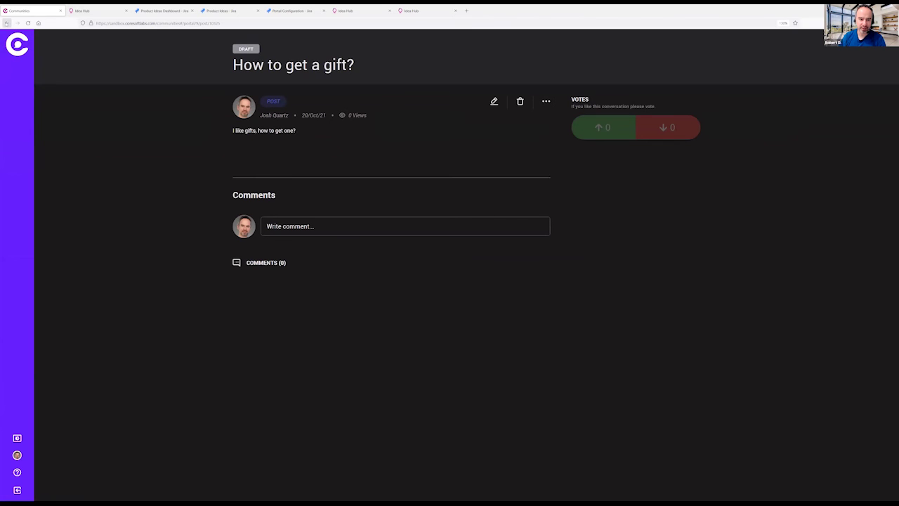
# Open the "How to get a gift?" draft from the Product Communities list, then publish and upvote it.
pyautogui.click(7, 23)
pyautogui.click(7, 22)
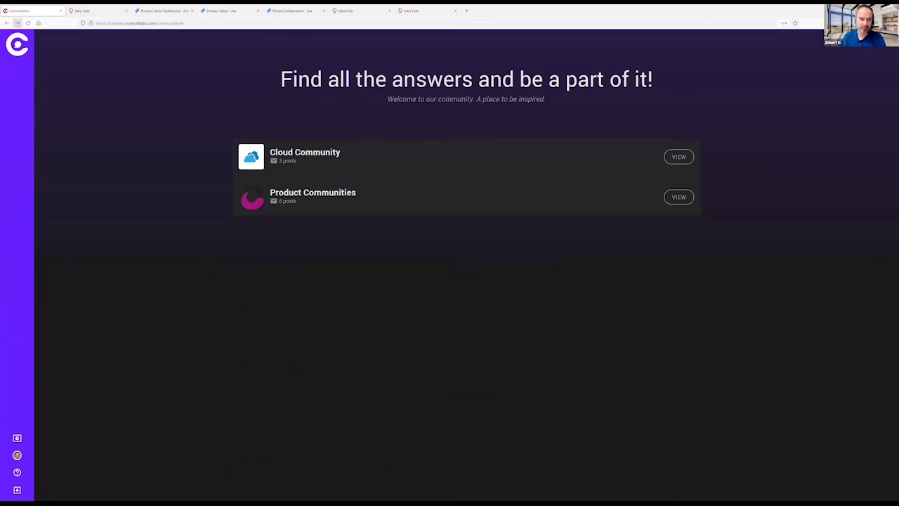
pyautogui.click(17, 23)
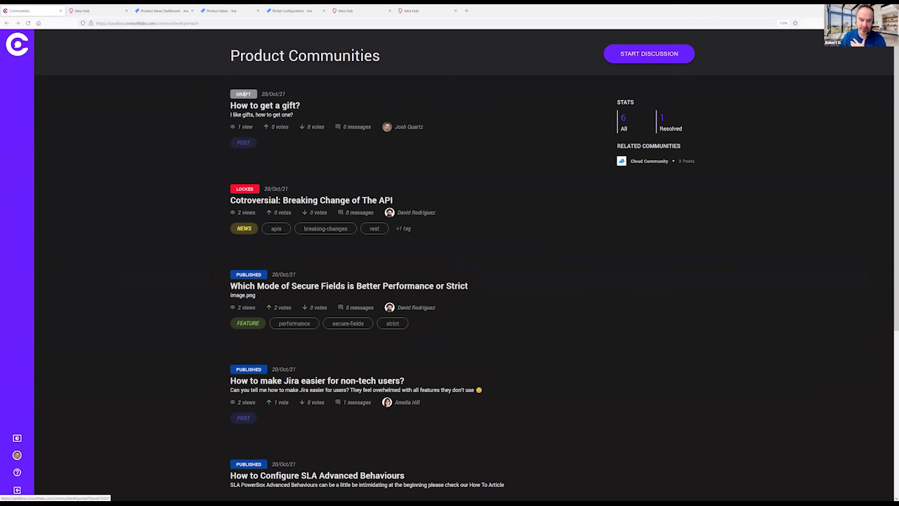
pyautogui.click(253, 108)
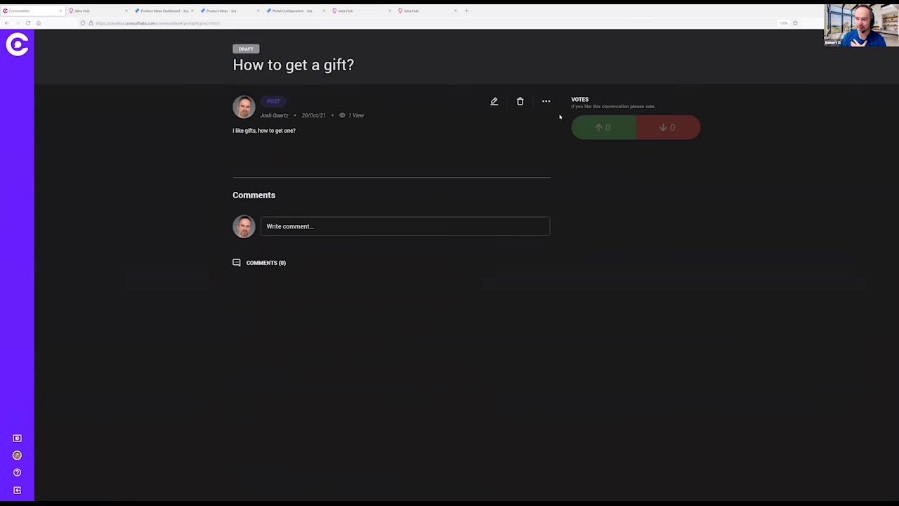
pyautogui.click(546, 101)
pyautogui.click(542, 112)
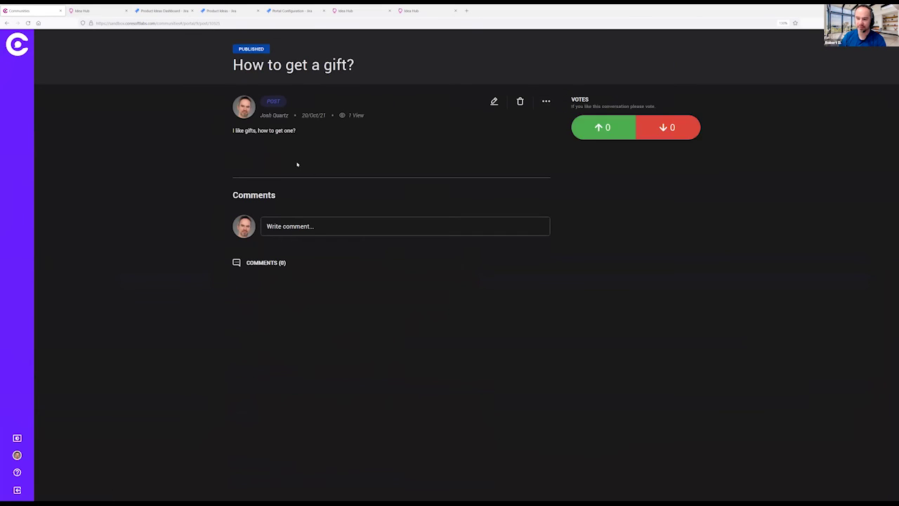
pyautogui.click(583, 136)
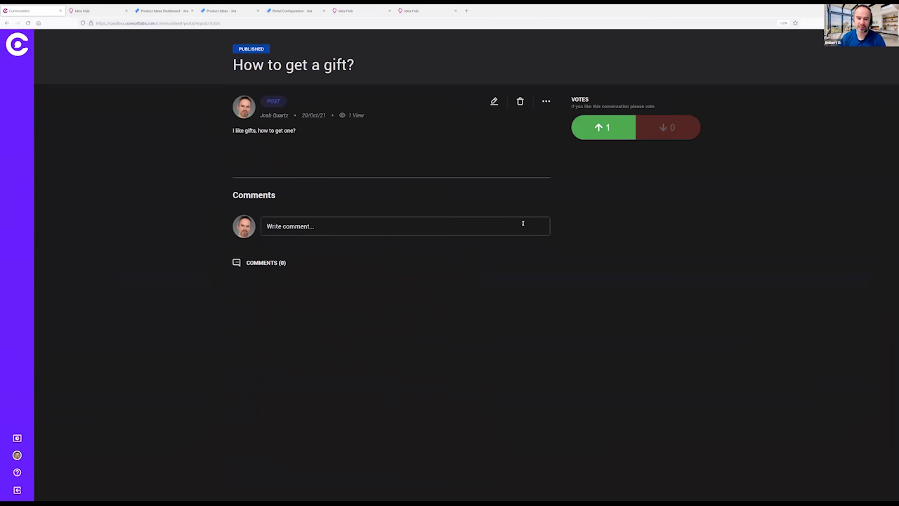
# Submit the comment "Attend a webinar" on the post and mark it as the post's resolution.
pyautogui.click(366, 222)
pyautogui.write('Att')
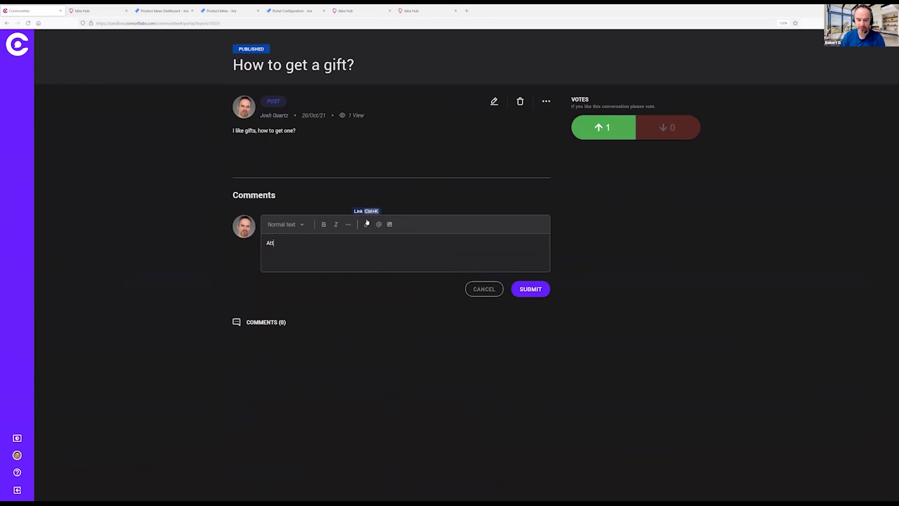
pyautogui.write('end a webinar')
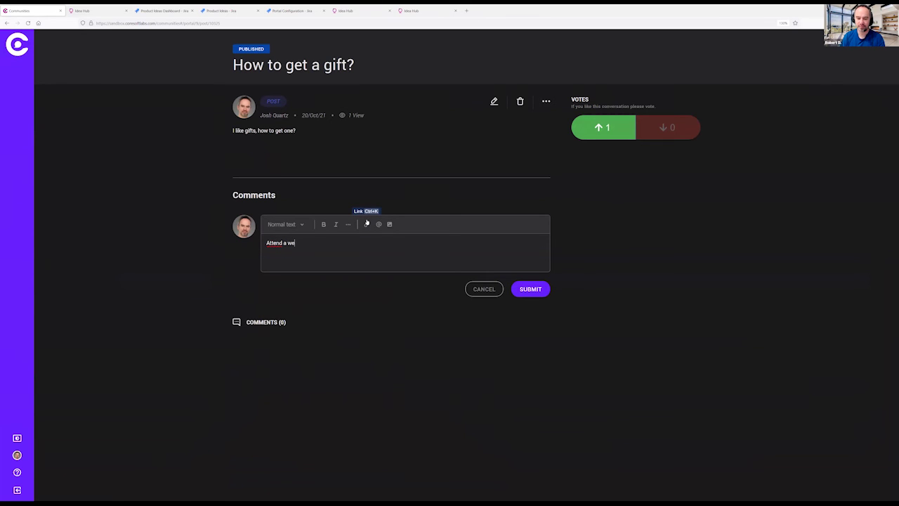
pyautogui.click(534, 291)
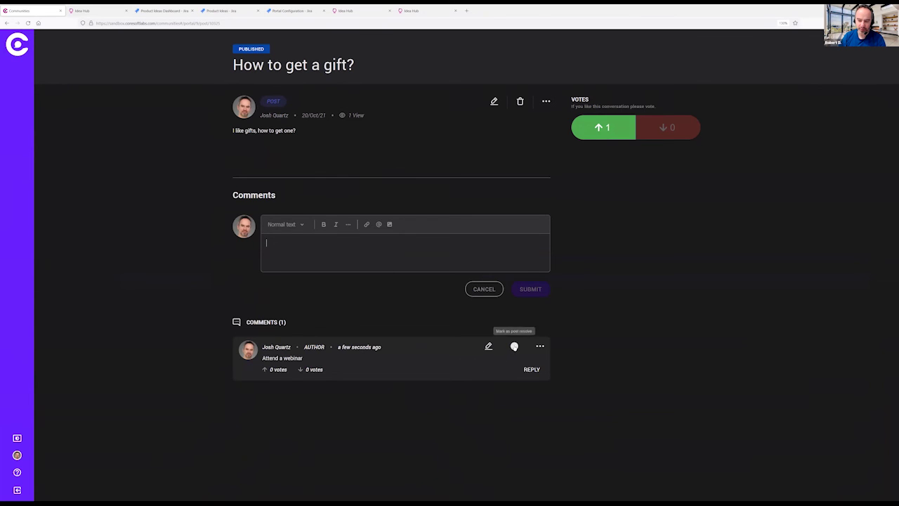
pyautogui.click(514, 346)
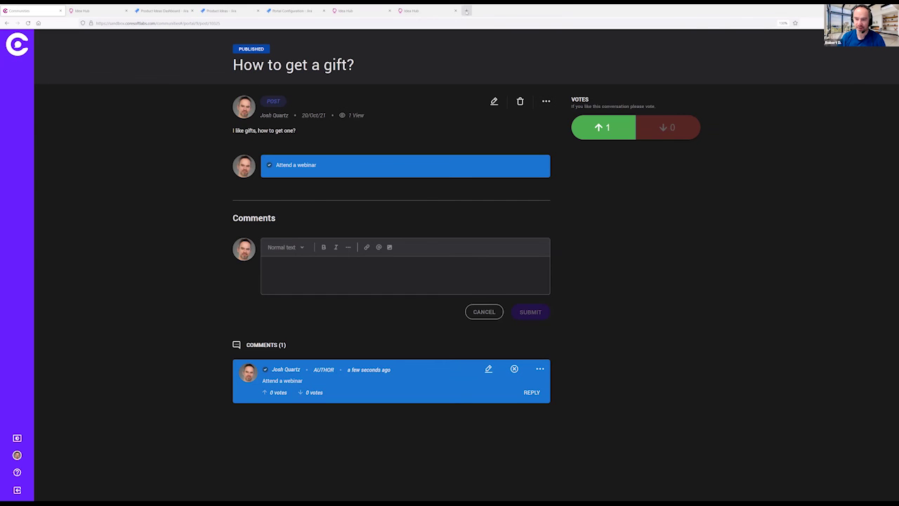
# Open the Atlassian Marketplace in a new browser tab and search its apps for "communities".
pyautogui.click(466, 11)
pyautogui.write('marketplace')
pyautogui.press('Return')
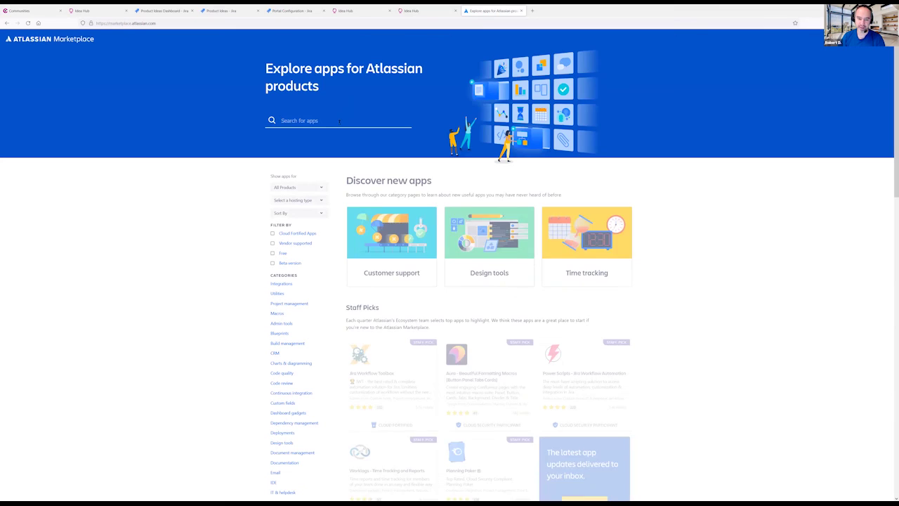
pyautogui.write('comm')
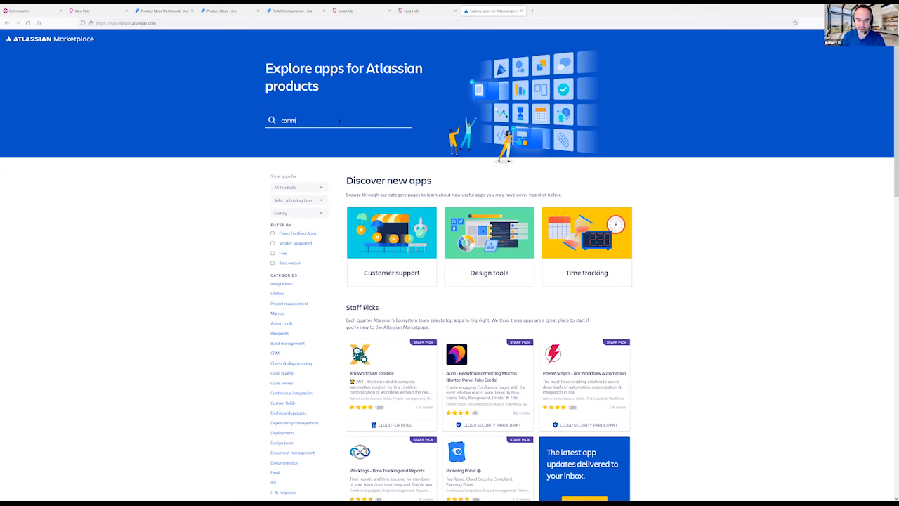
pyautogui.write('unities')
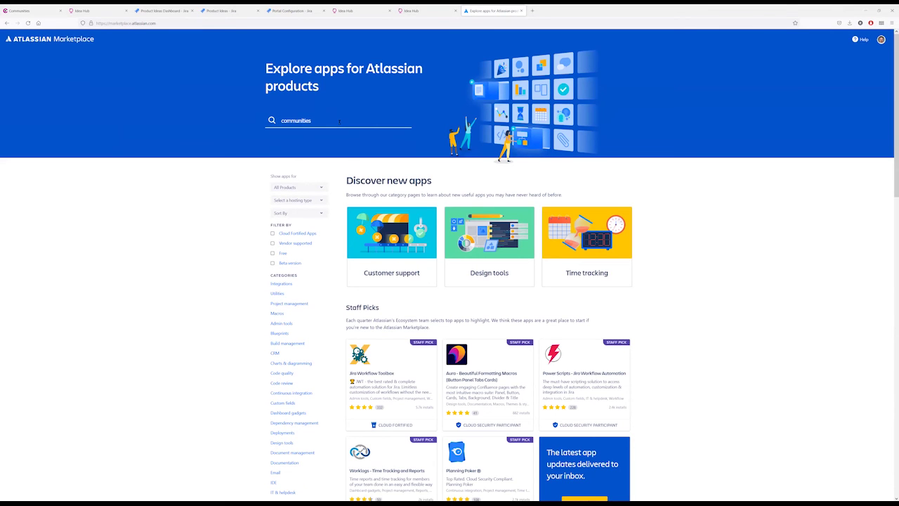
pyautogui.press('Return')
pyautogui.hotkey('ctrl', '+')
pyautogui.hotkey('ctrl', '+')
pyautogui.hotkey('ctrl', '+')
pyautogui.hotkey('ctrl', '+')
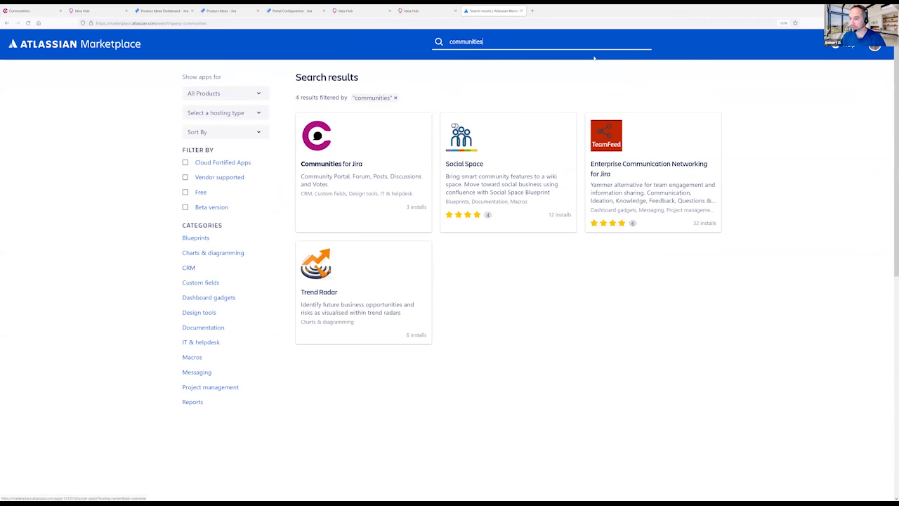
# Open the Communities for Jira app listing and highlight its Free app label and page address.
pyautogui.click(593, 58)
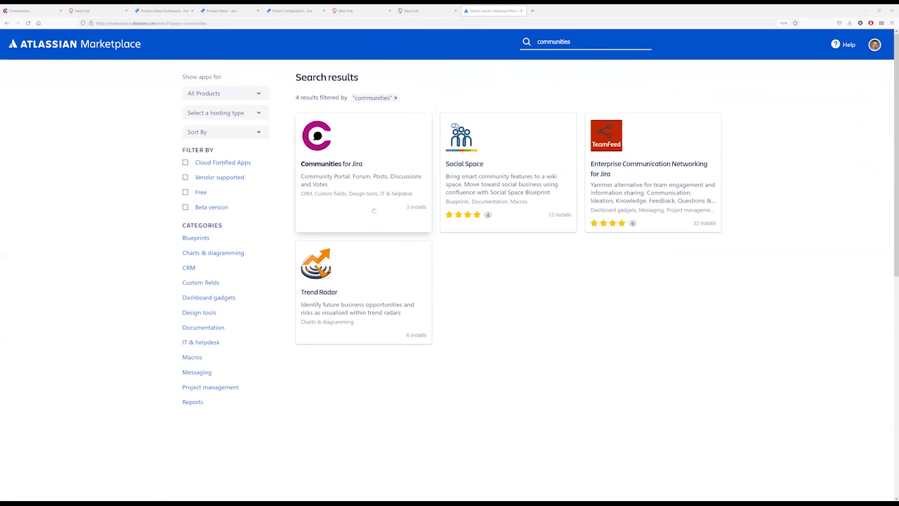
pyautogui.click(317, 171)
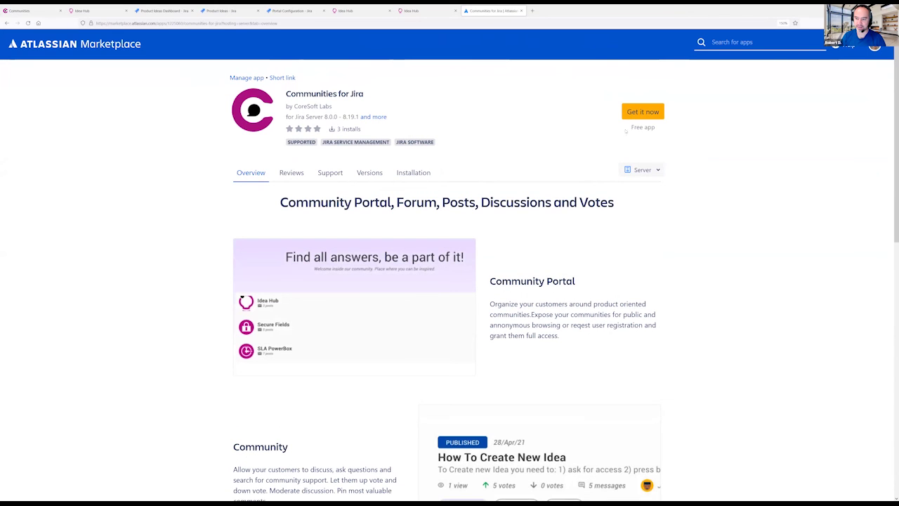
pyautogui.moveTo(656, 127); pyautogui.dragTo(633, 127)
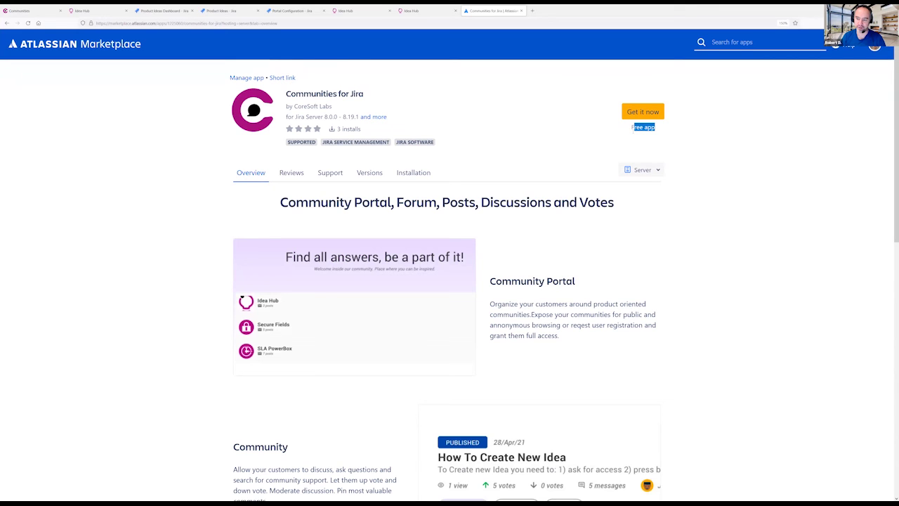
pyautogui.moveTo(644, 128)
pyautogui.mouseDown()
pyautogui.moveTo(631, 127)
pyautogui.moveTo(645, 112)
pyautogui.mouseUp()
pyautogui.click(255, 23)
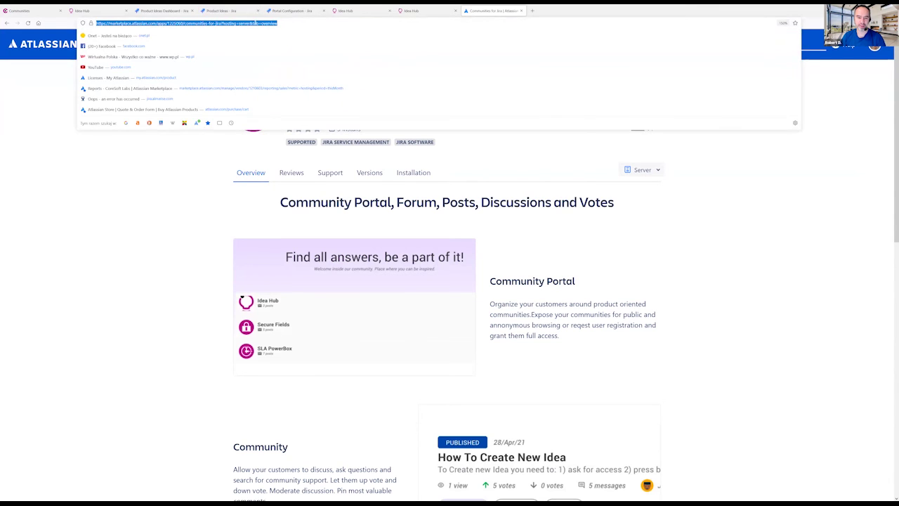
pyautogui.hotkey('alt', 'Tab')
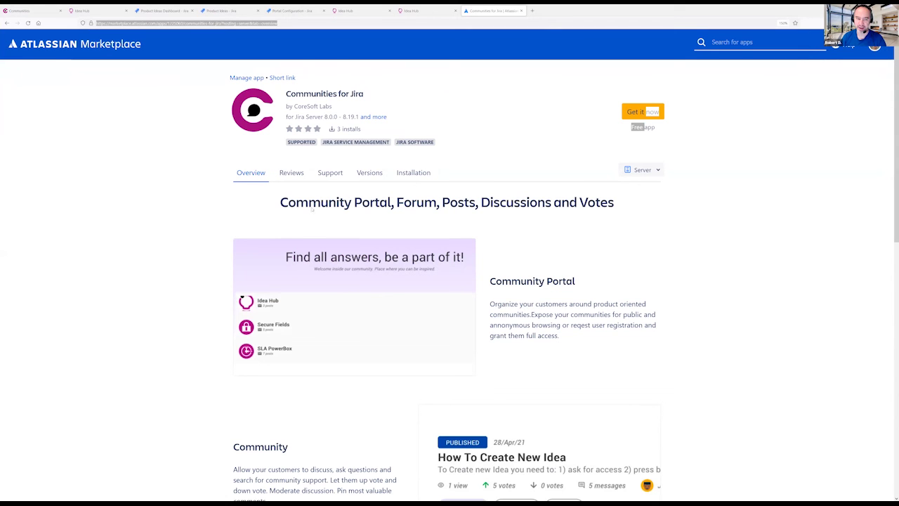
# Return to the Communities site and show the Product Communities post list.
pyautogui.click(26, 10)
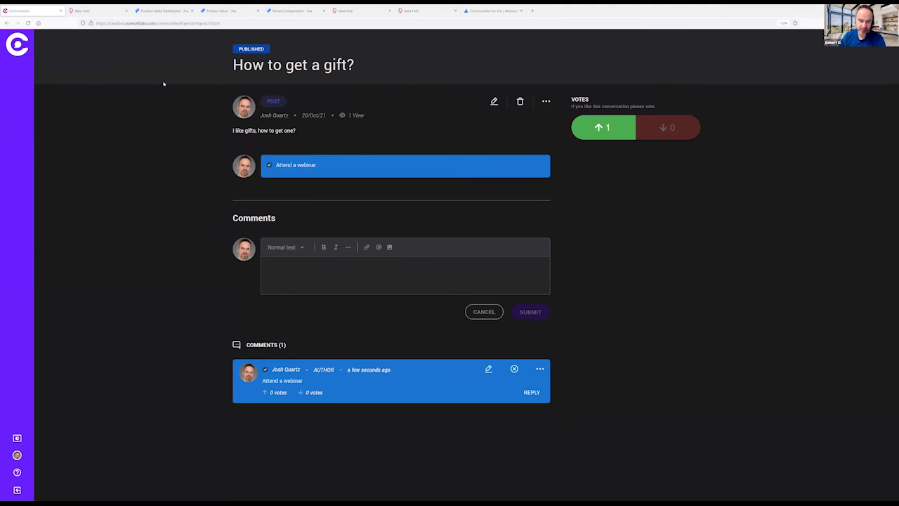
pyautogui.click(6, 22)
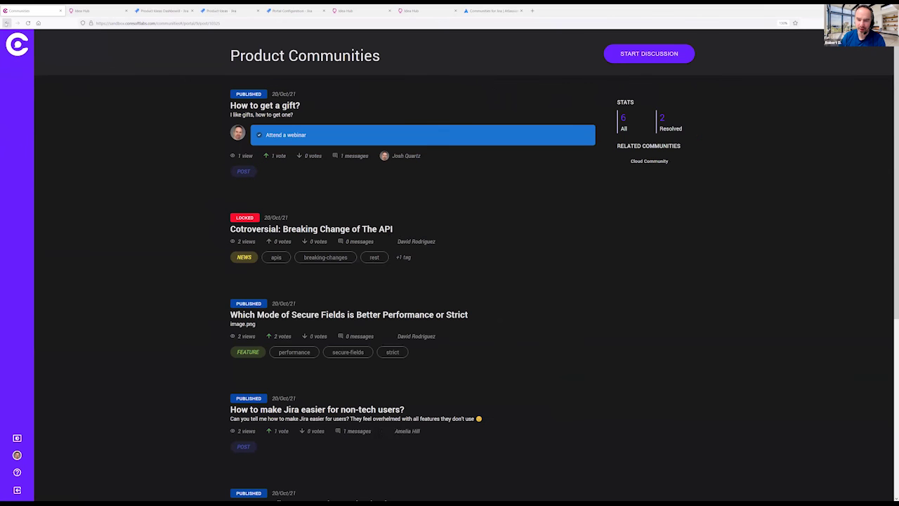